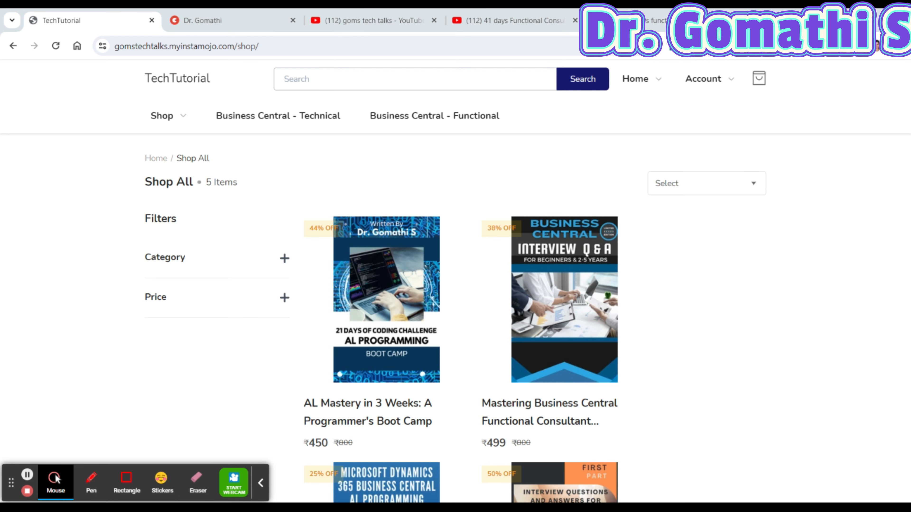
Circle the AL Mastery and Mastering Business Central titles in red pen and underline the "For Beginners & 2-5 Years" cover text
scroll(655, 381, "down", 3)
scroll(578, 338, "up", 1)
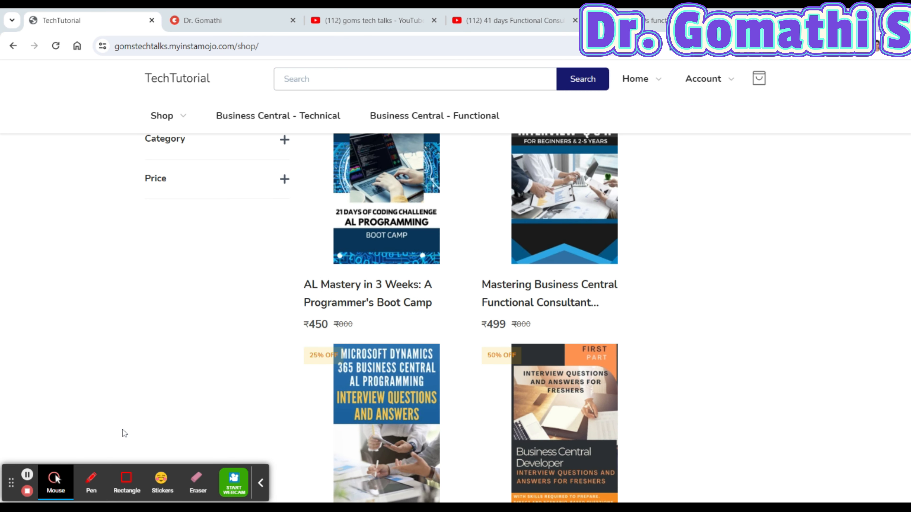
left_click(91, 479)
mouse_move(323, 275)
left_mouse_down()
mouse_move(278, 281)
mouse_move(279, 292)
mouse_move(325, 312)
mouse_move(444, 309)
mouse_move(391, 266)
mouse_move(295, 269)
left_mouse_up()
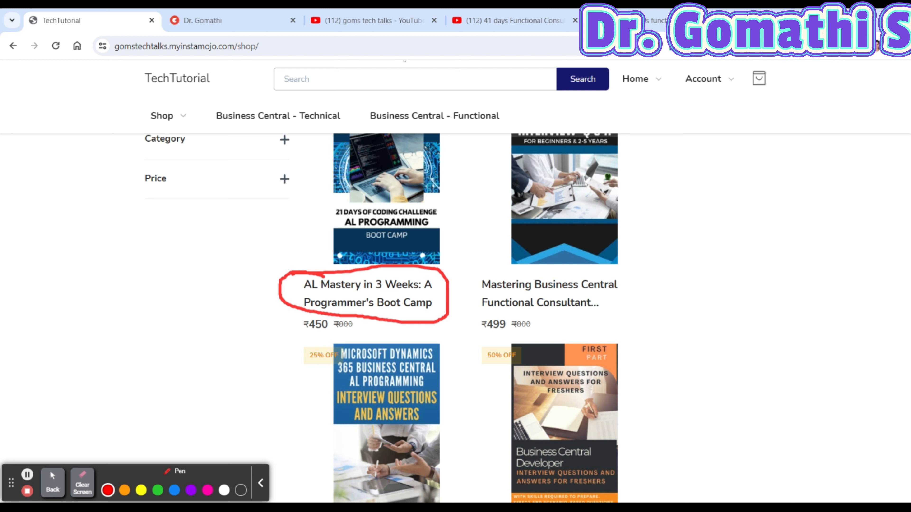
mouse_move(523, 270)
left_mouse_down()
mouse_move(479, 263)
mouse_move(450, 300)
mouse_move(488, 318)
mouse_move(649, 287)
mouse_move(615, 269)
left_mouse_up()
scroll(695, 322, "up", 2)
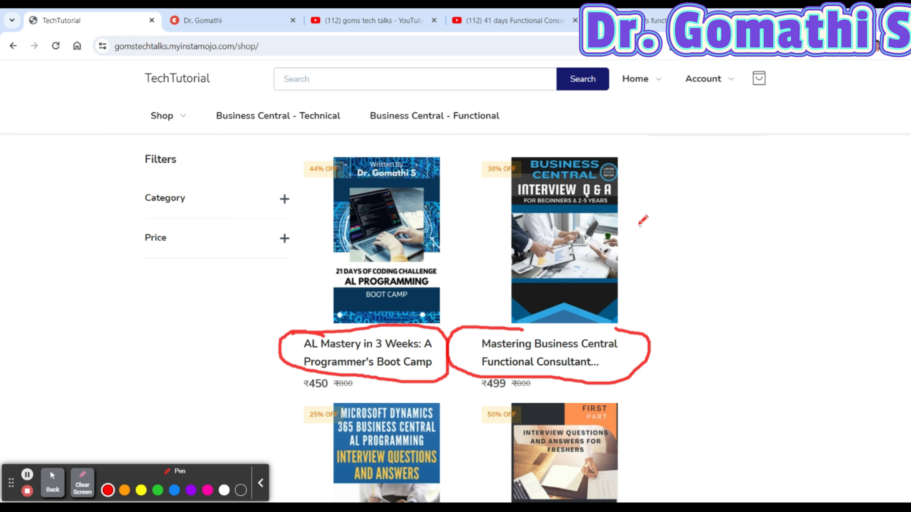
left_click_drag(548, 213, 613, 200)
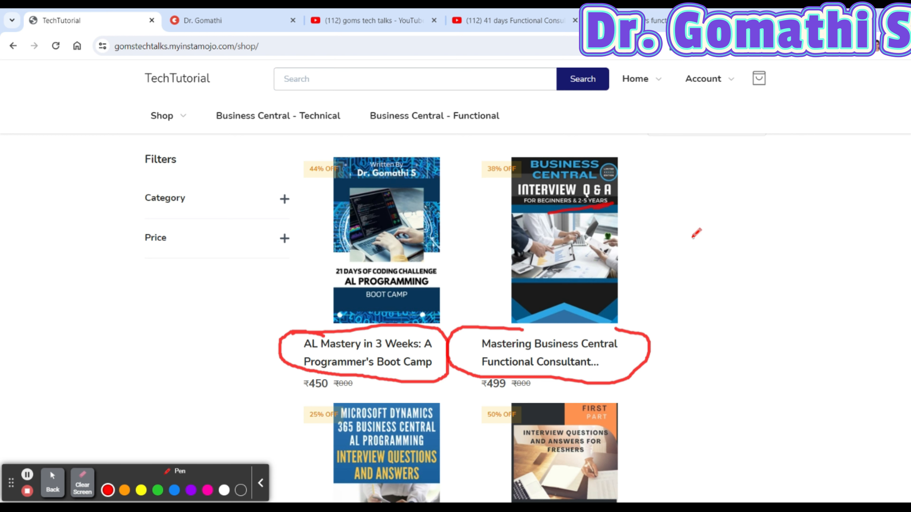
Circle the title of the 100 + AL Programming Interview Questions e-book and handwrite a question count beside it in red
scroll(636, 294, "down", 3)
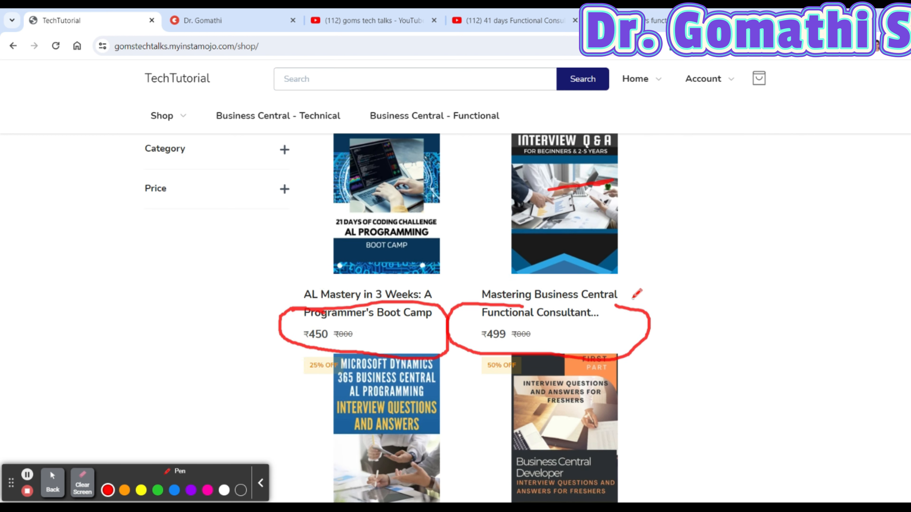
scroll(636, 304, "down", 3)
mouse_move(372, 325)
left_mouse_down()
mouse_move(342, 326)
mouse_move(291, 366)
mouse_move(470, 371)
mouse_move(351, 335)
left_mouse_up()
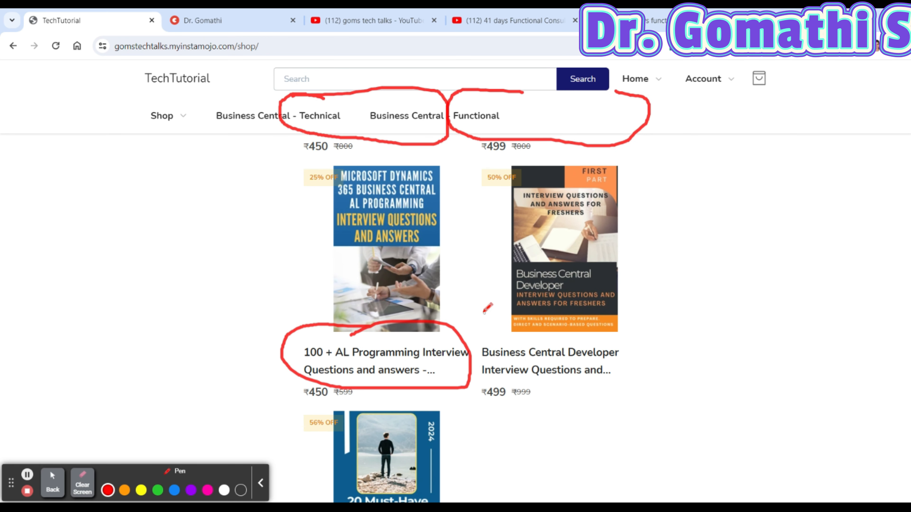
mouse_move(138, 270)
left_mouse_down()
mouse_move(153, 324)
mouse_move(192, 258)
mouse_move(213, 267)
mouse_move(245, 256)
left_mouse_up()
left_click_drag(218, 248, 231, 287)
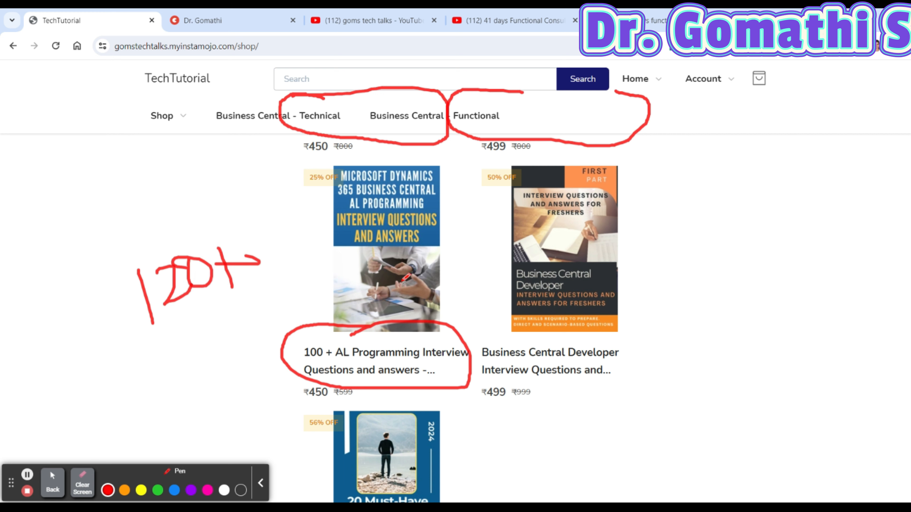
Draw a red arrow toward the AL Programming Boot Camp cover and circle the Business Central Developer freshers e-book
scroll(435, 280, "up", 5)
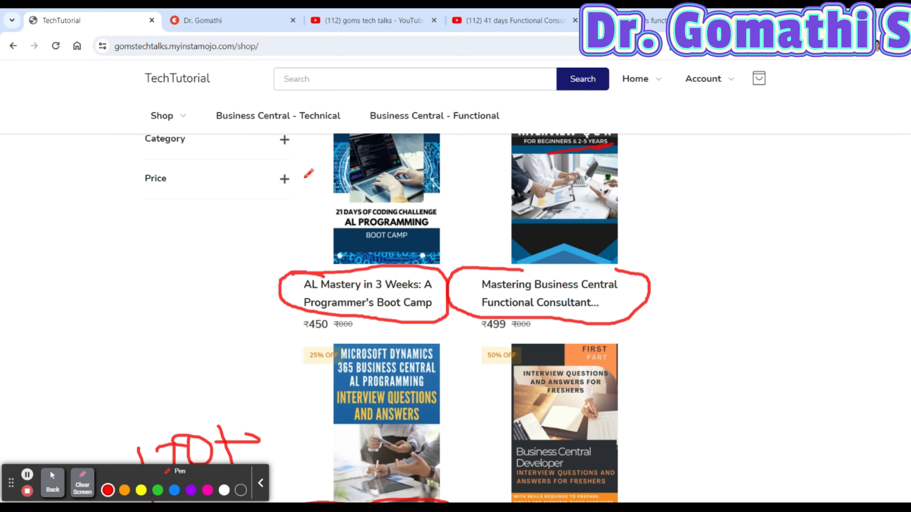
mouse_move(277, 232)
left_mouse_down()
mouse_move(308, 214)
mouse_move(303, 241)
left_mouse_up()
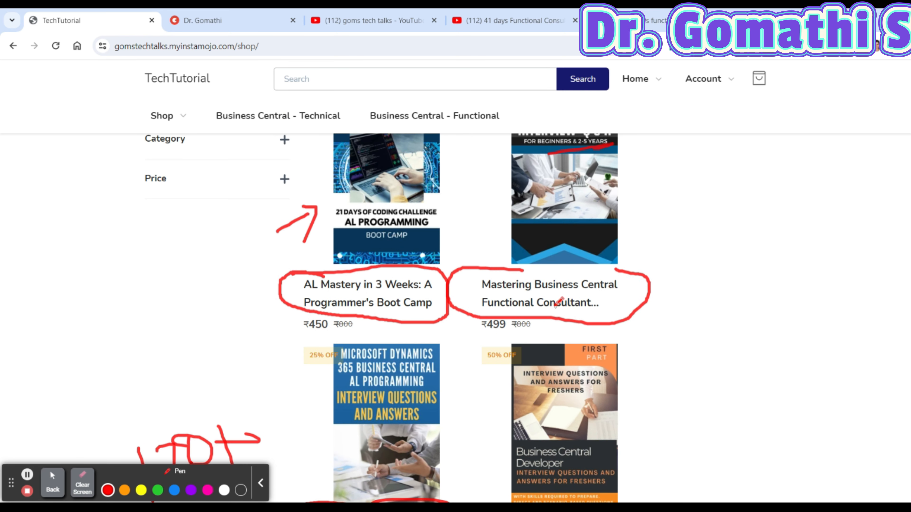
scroll(556, 303, "down", 3)
scroll(624, 320, "down", 3)
scroll(603, 181, "up", 1)
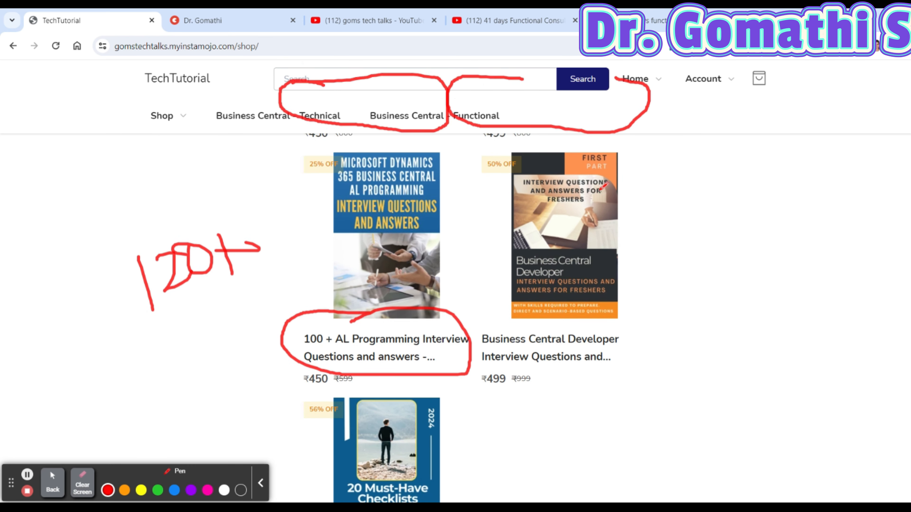
scroll(603, 186, "up", 1)
mouse_move(542, 172)
left_mouse_down()
mouse_move(487, 198)
mouse_move(490, 322)
mouse_move(598, 371)
mouse_move(582, 187)
mouse_move(543, 173)
left_mouse_up()
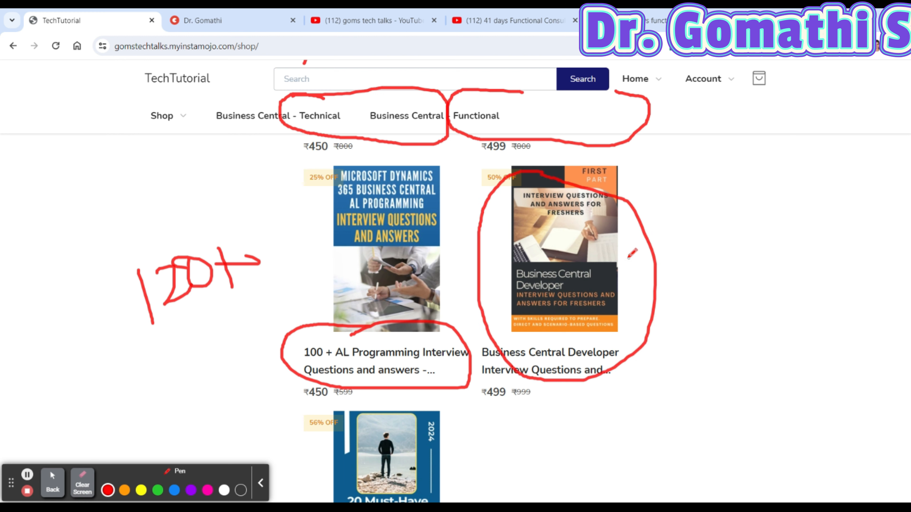
Draw an arrow out from the circled Business Central Developer e-book and handwrite "Fresher" next to it
mouse_move(629, 258)
left_mouse_down()
mouse_move(676, 229)
mouse_move(676, 240)
left_mouse_up()
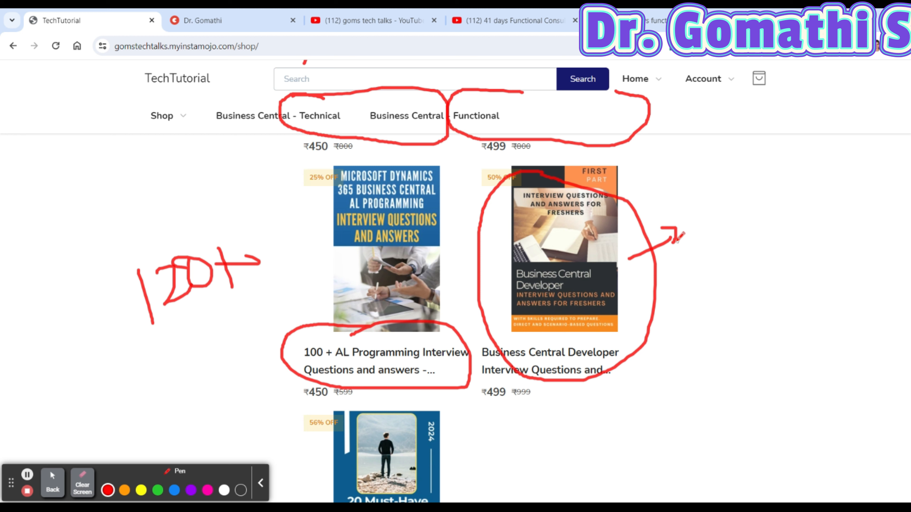
mouse_move(696, 205)
left_mouse_down()
mouse_move(700, 247)
mouse_move(698, 215)
left_mouse_up()
left_click_drag(691, 227, 734, 211)
mouse_move(736, 216)
left_mouse_down()
mouse_move(729, 204)
mouse_move(838, 185)
left_mouse_up()
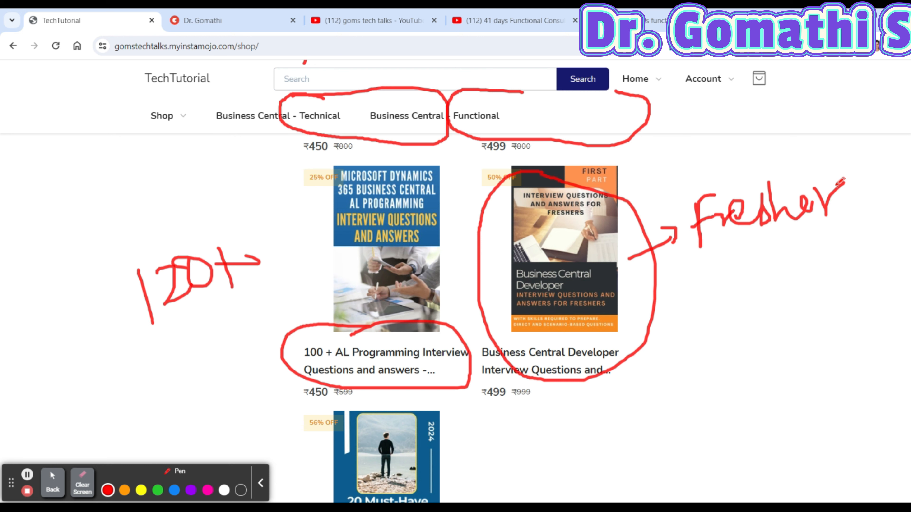
Circle the Checklist Mastery e-book in red and draw an arrow pointing away from its cover
scroll(683, 339, "down", 2)
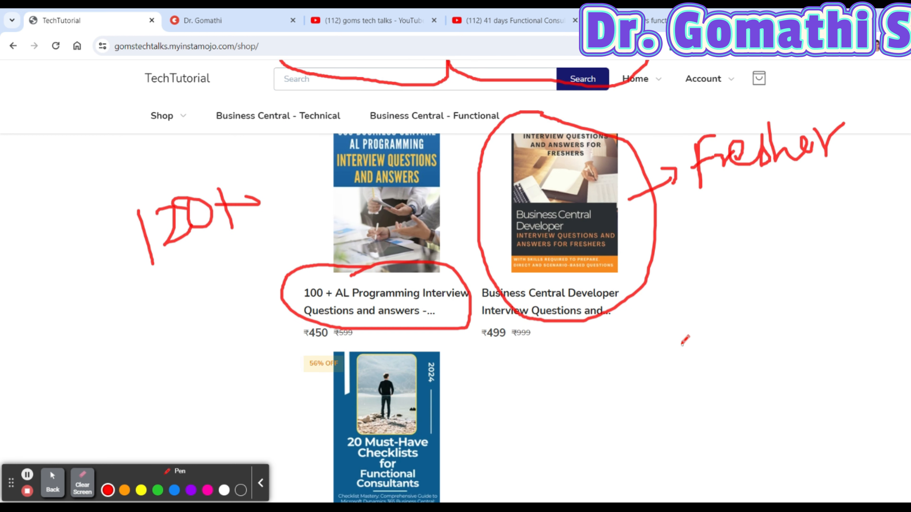
scroll(671, 350, "down", 3)
mouse_move(363, 218)
left_mouse_down()
mouse_move(323, 223)
mouse_move(273, 310)
mouse_move(350, 476)
mouse_move(479, 267)
mouse_move(392, 217)
left_mouse_up()
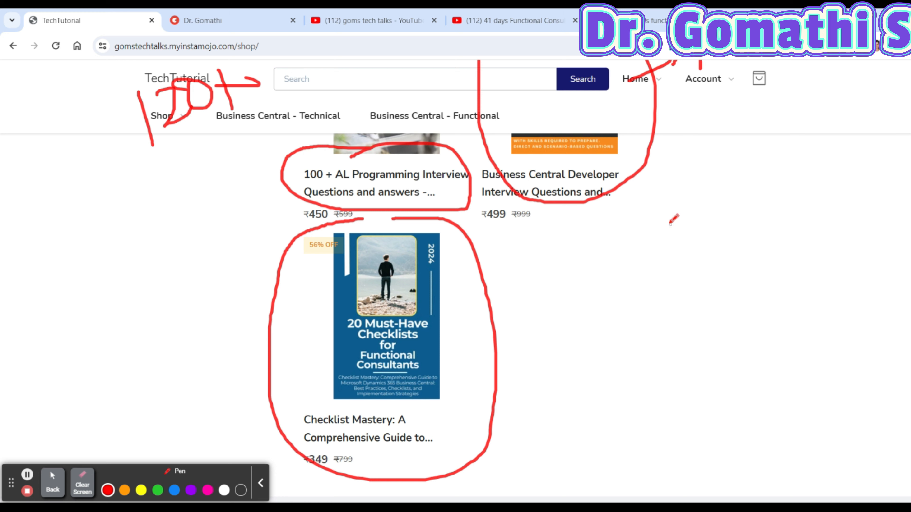
mouse_move(464, 274)
left_mouse_down()
mouse_move(534, 256)
mouse_move(531, 279)
left_mouse_up()
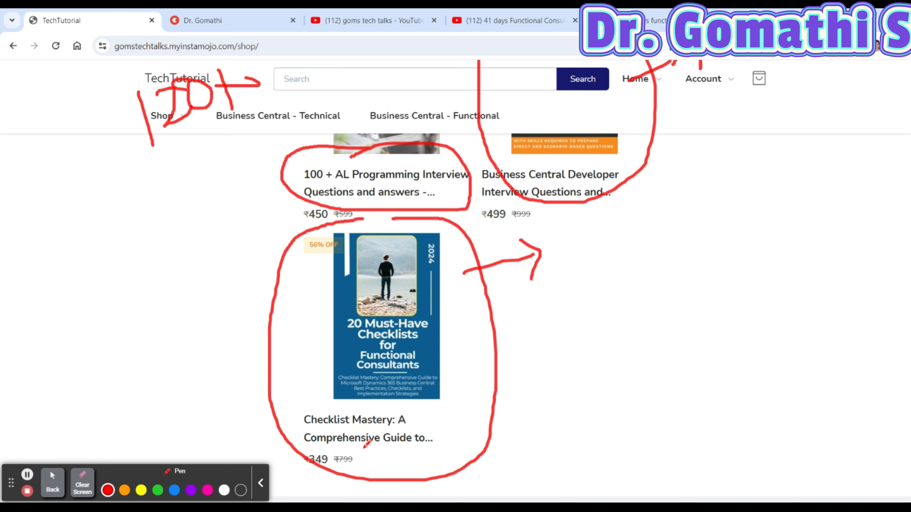
Clear all pen annotations from the screen, return to the normal pointer and look over the e-book listing once more
left_click(82, 486)
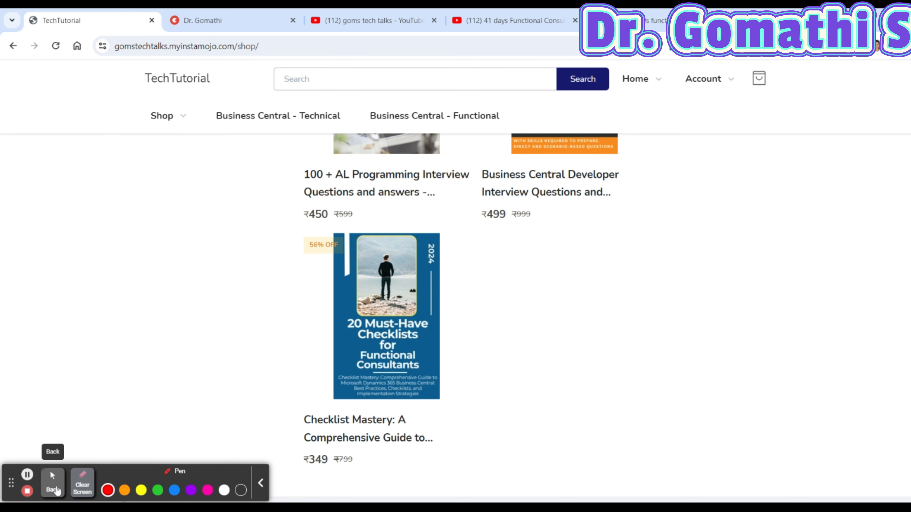
left_click(52, 483)
scroll(626, 359, "up", 10)
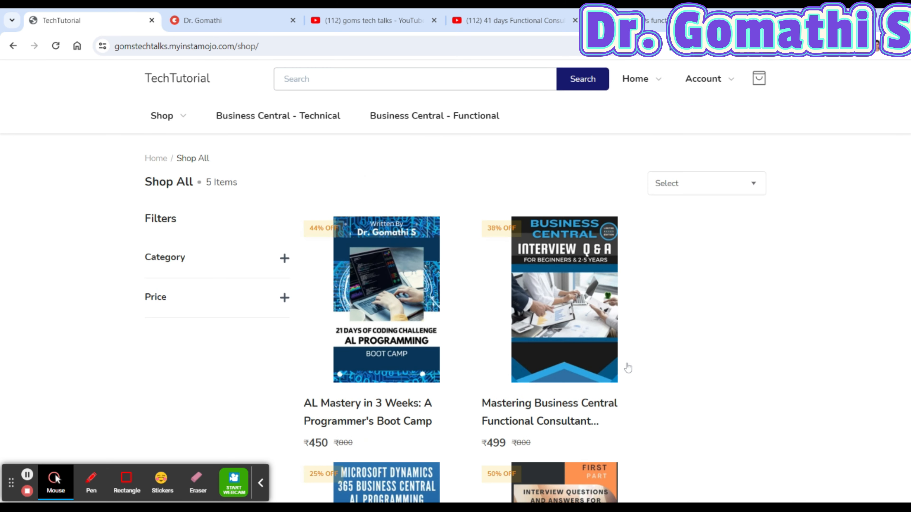
scroll(657, 347, "down", 5)
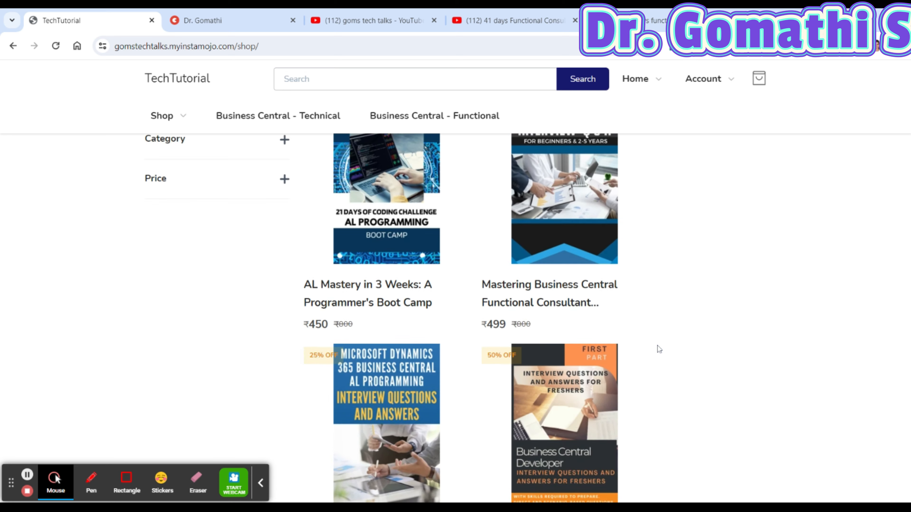
scroll(657, 348, "down", 4)
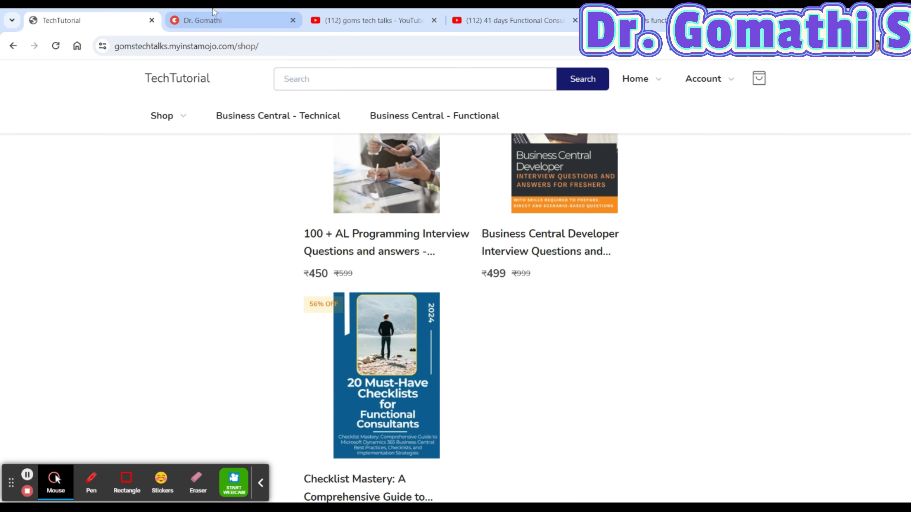
Open the trainer's Topmate profile and examine the offered sessions, their prices, and the ratings and feedback
left_click(215, 20)
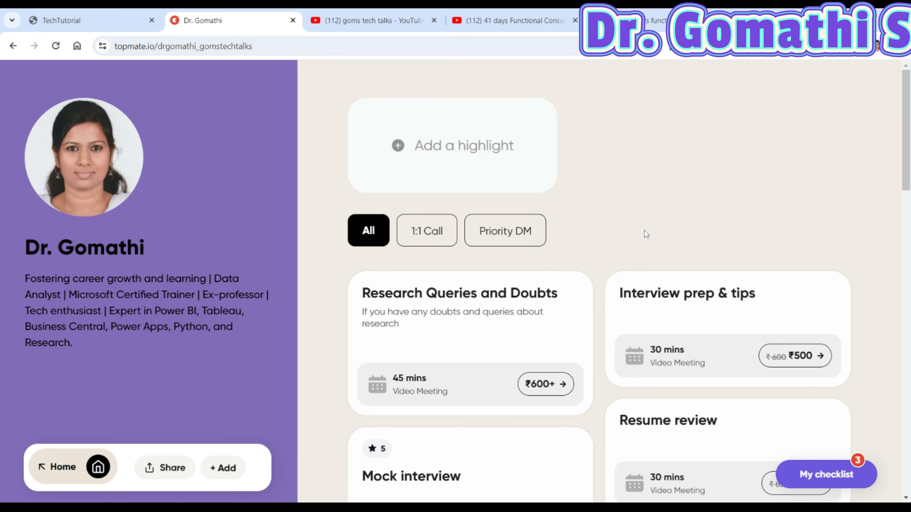
scroll(647, 227, "down", 2)
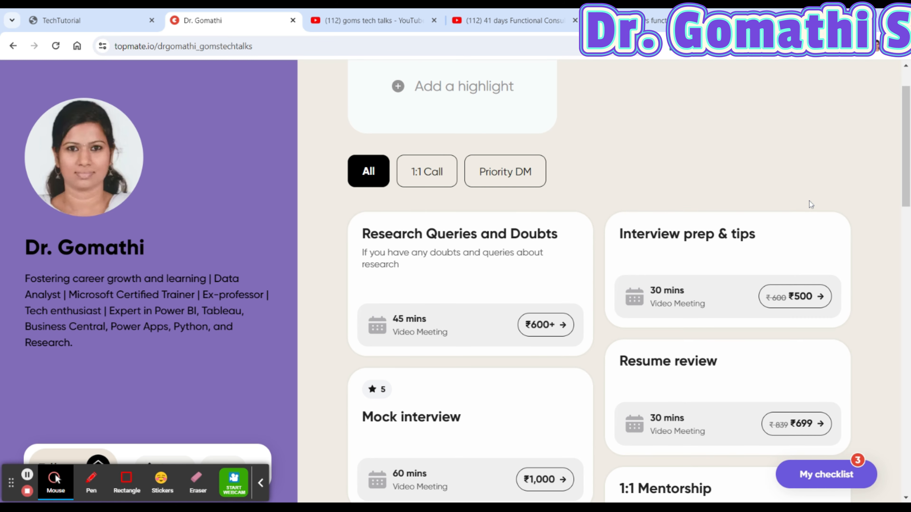
scroll(809, 201, "down", 12)
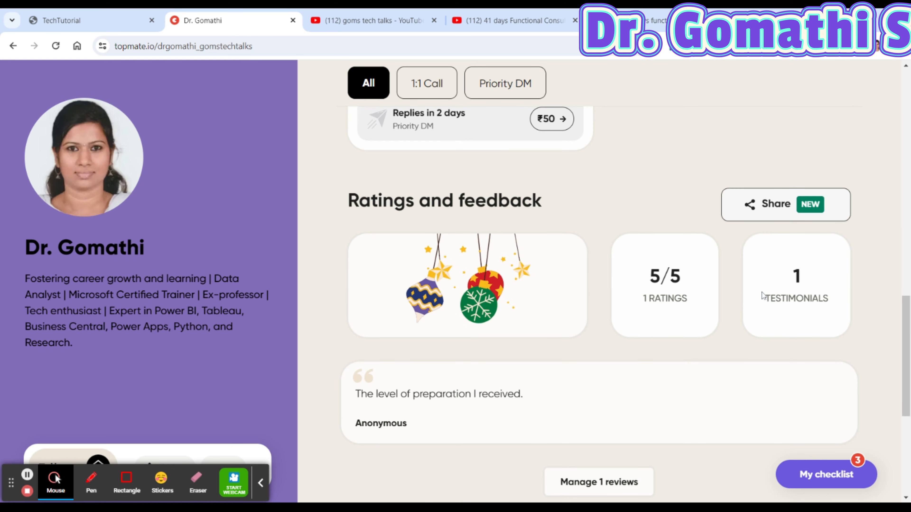
scroll(737, 292, "up", 10)
scroll(736, 292, "up", 6)
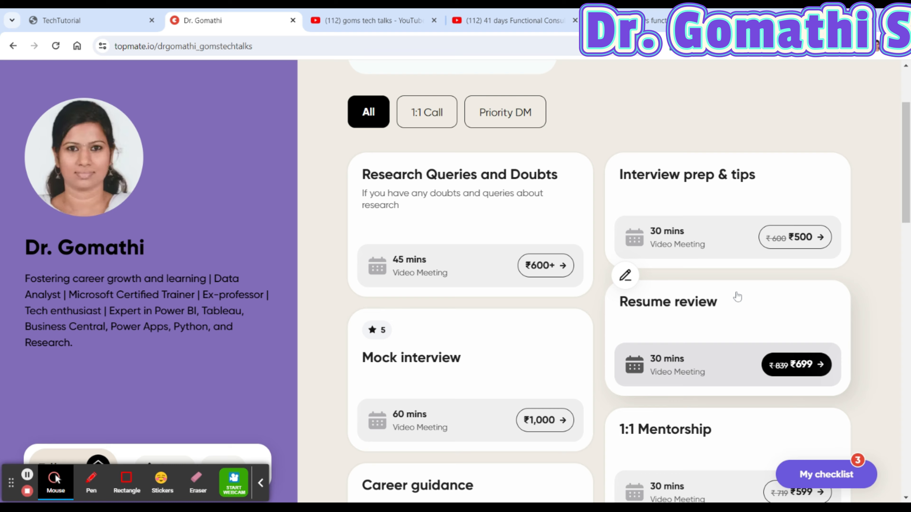
scroll(736, 296, "down", 4)
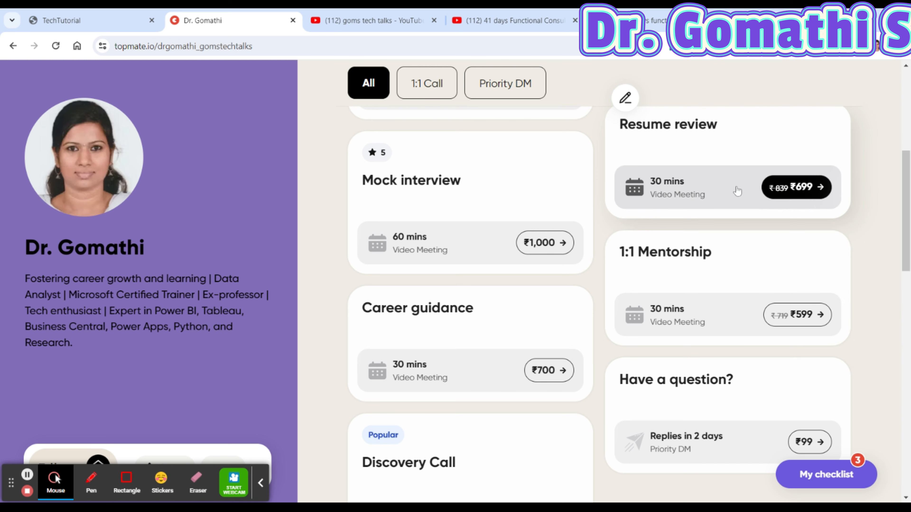
scroll(750, 305, "down", 3)
scroll(749, 304, "up", 8)
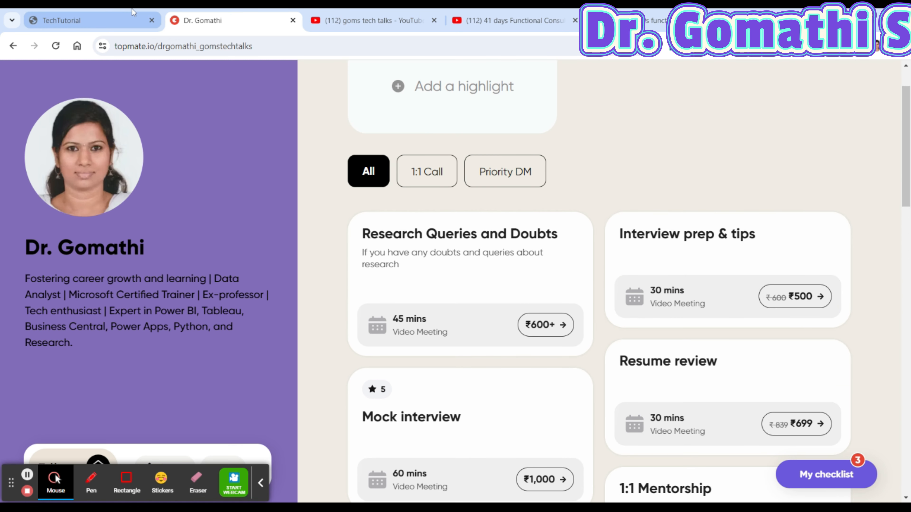
Switch to the day 1 boot camp video on YouTube and highlight the call-scheduling and Business Central E-books links in its description
left_click(66, 12)
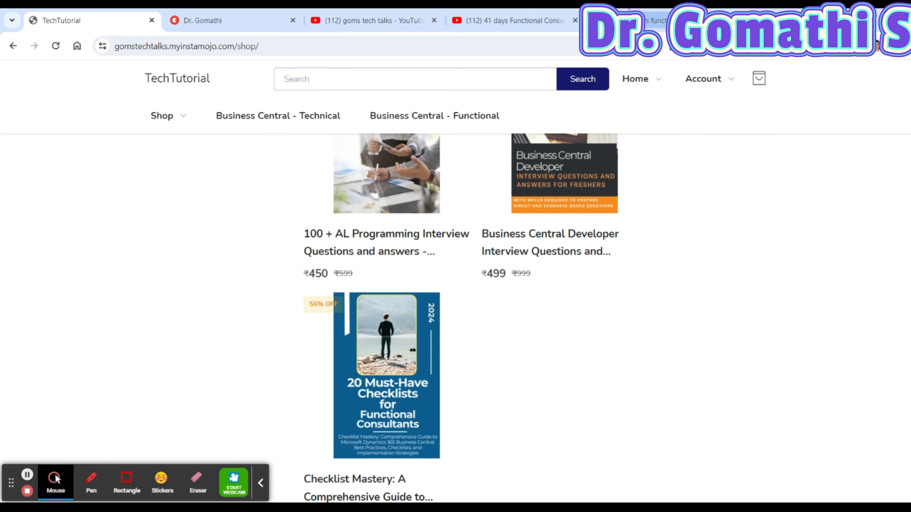
left_click(509, 21)
left_click_drag(51, 276, 301, 321)
left_click(316, 323)
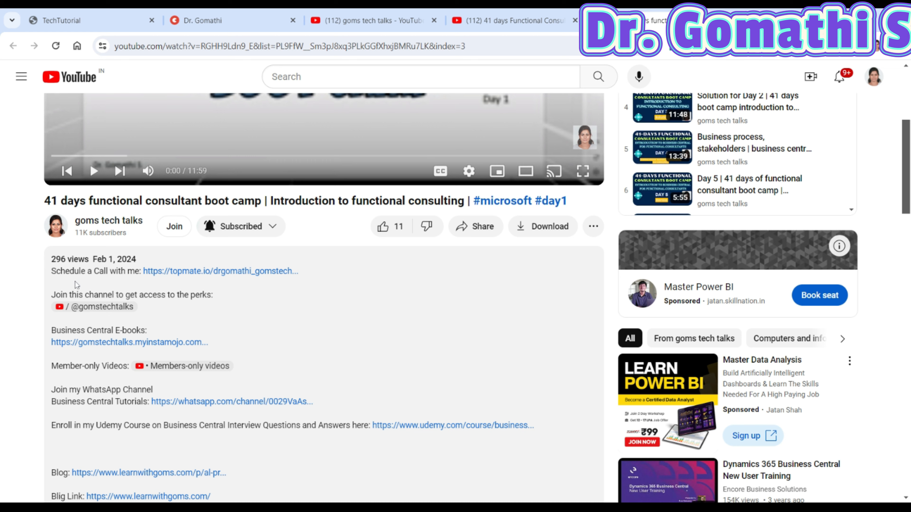
left_click_drag(52, 273, 251, 272)
left_click_drag(54, 326, 245, 352)
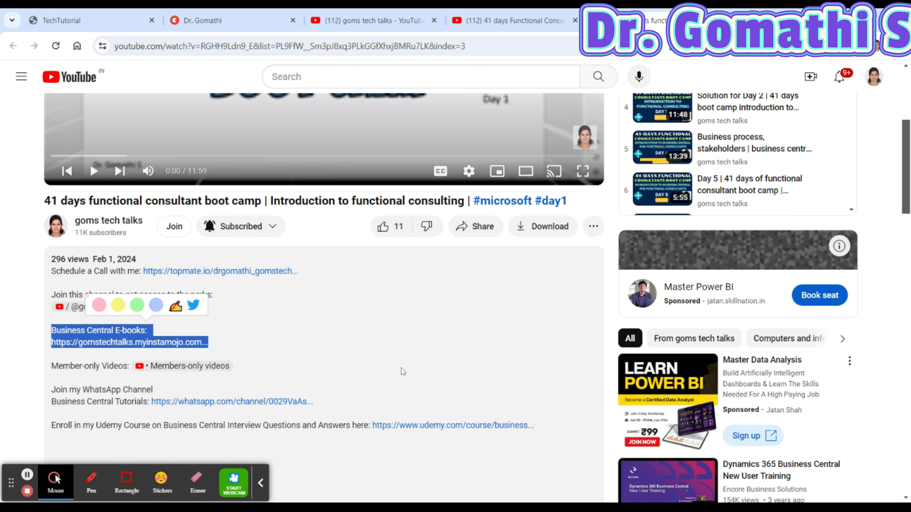
scroll(401, 368, "down", 6)
scroll(398, 367, "up", 5)
scroll(411, 382, "up", 5)
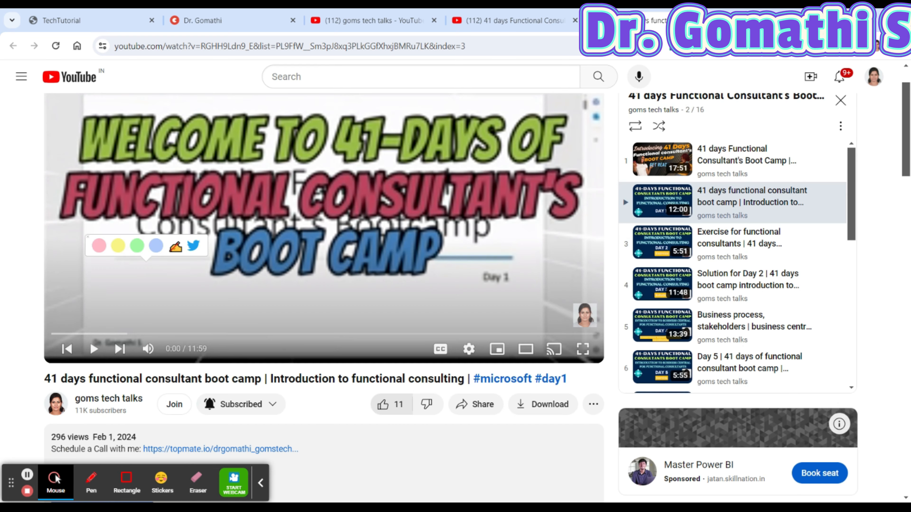
Open the 41 days Functional Consultant's Boot Camp playlist and examine its videos through Day 13
left_click(538, 23)
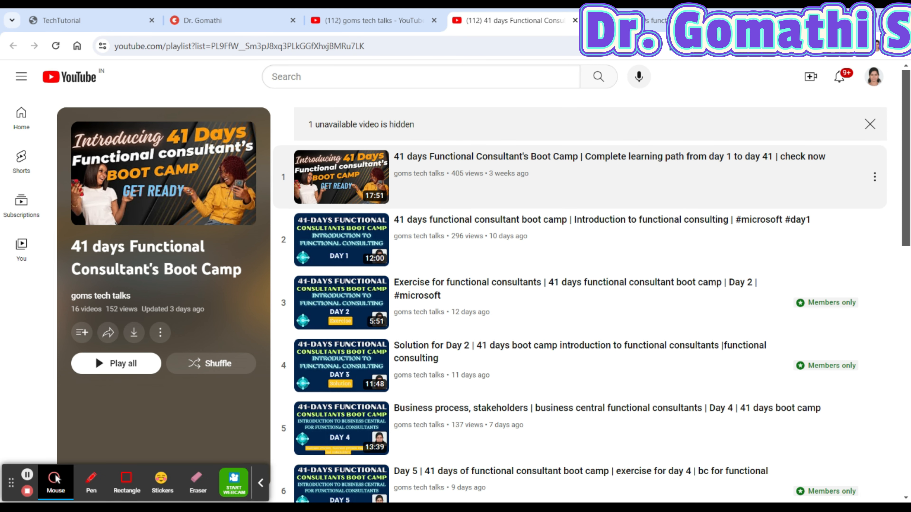
scroll(509, 268, "down", 10)
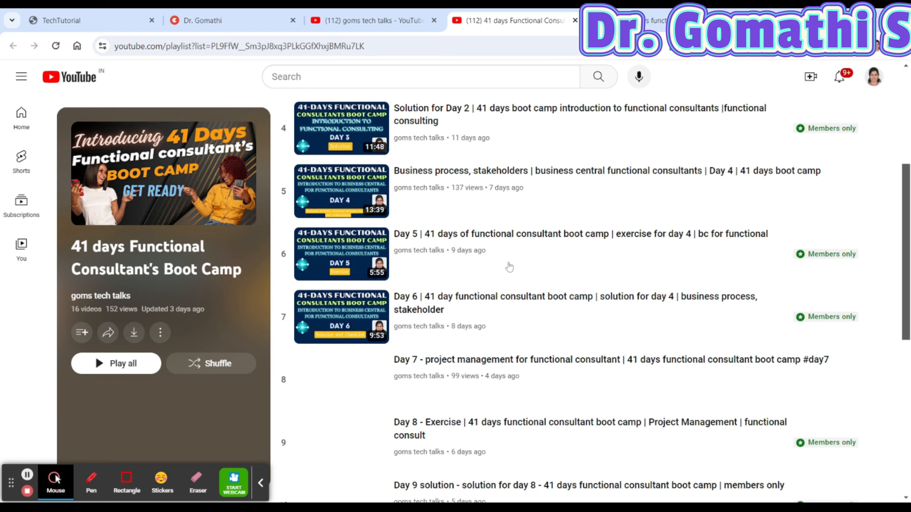
scroll(509, 267, "down", 5)
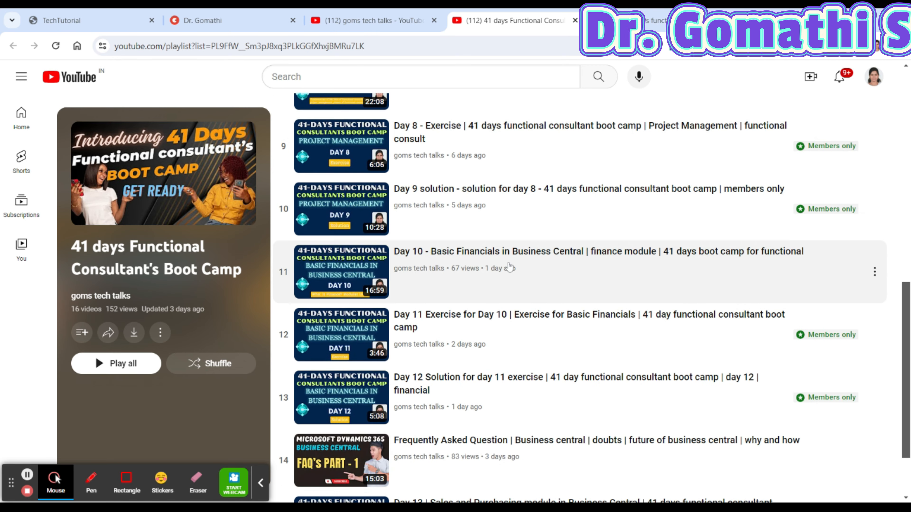
scroll(506, 264, "up", 3)
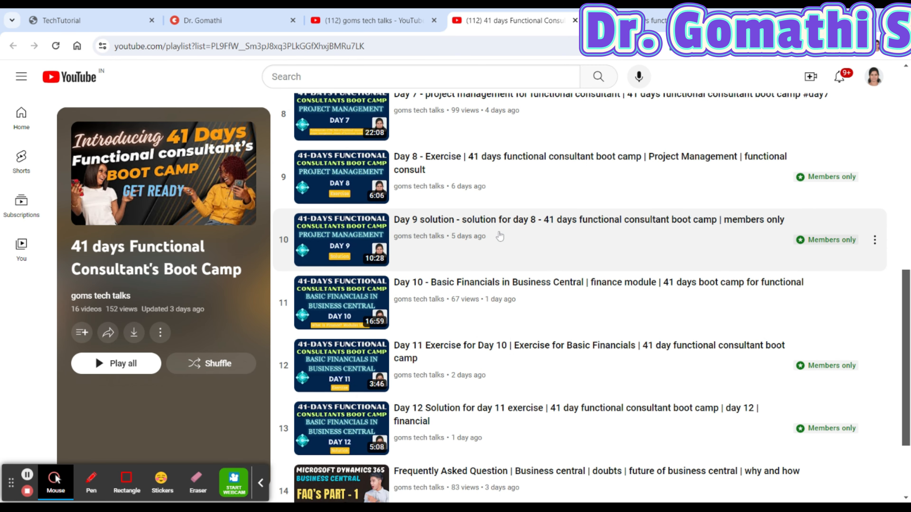
scroll(629, 382, "down", 3)
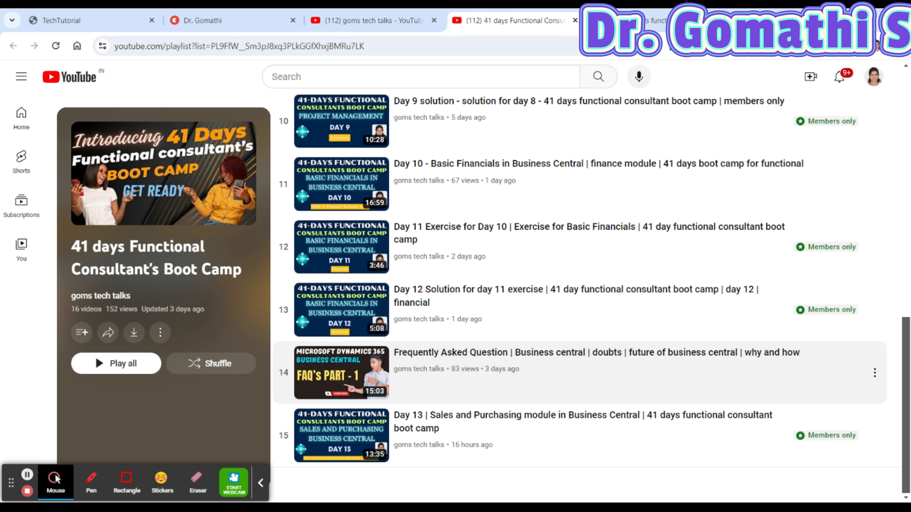
Return to the TechTutorial shop and look over the Business Central e-books and their prices
key("ctrl+1")
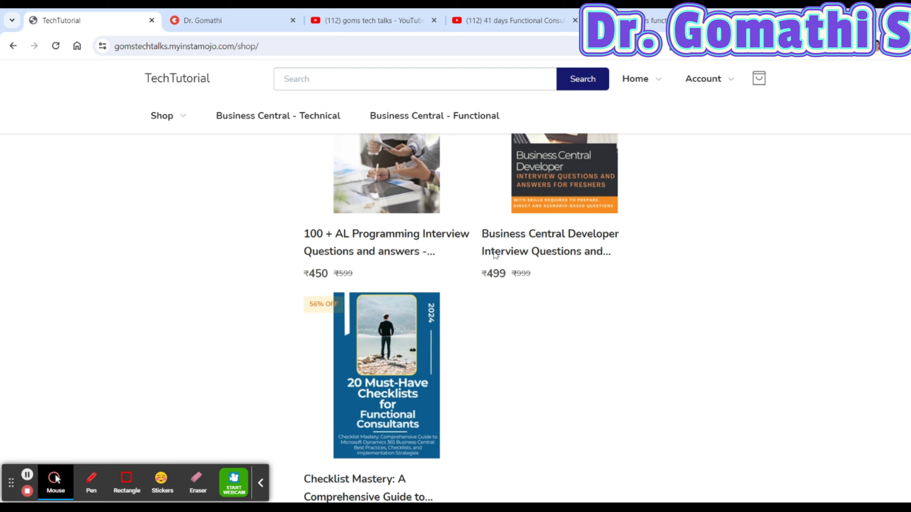
scroll(602, 340, "up", 3)
scroll(602, 339, "down", 3)
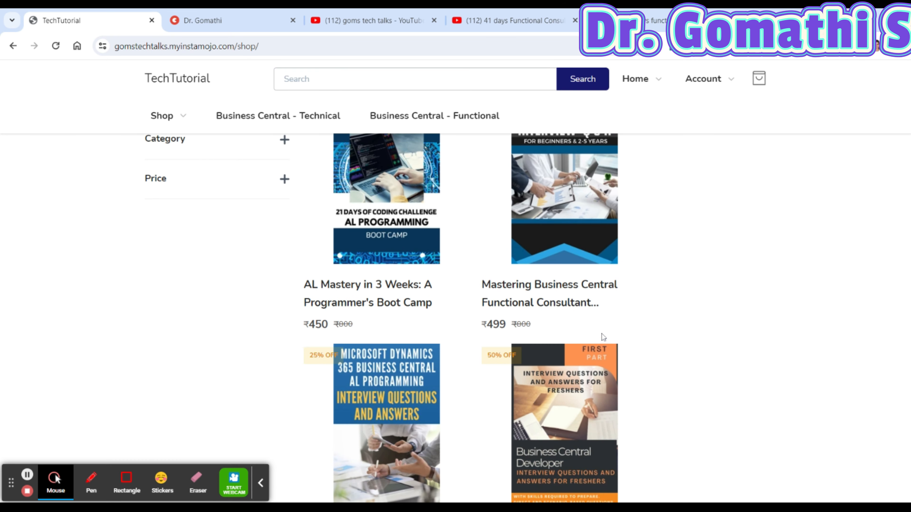
scroll(423, 296, "up", 3)
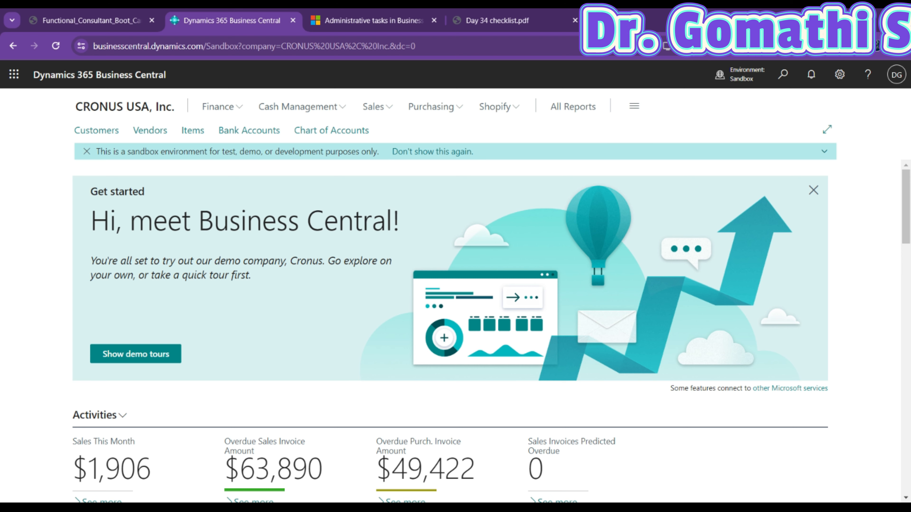
Review the Administration Tasks article from its beginning and the Business Central settings that include the Admin Center
left_click(355, 22)
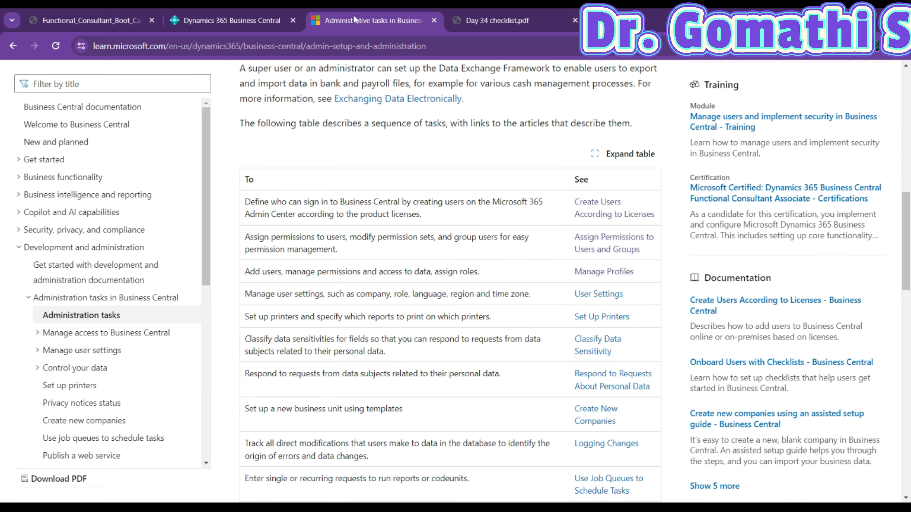
left_click_drag(903, 202, 909, 77)
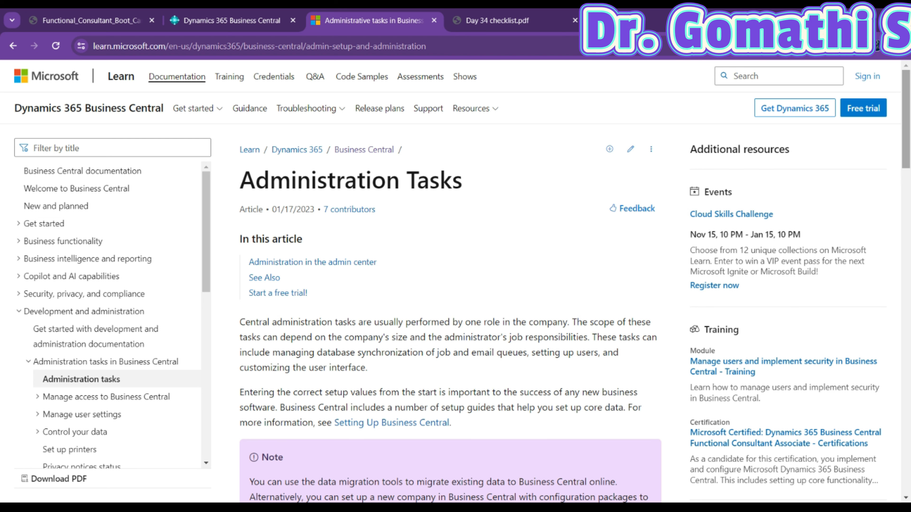
left_click(267, 18)
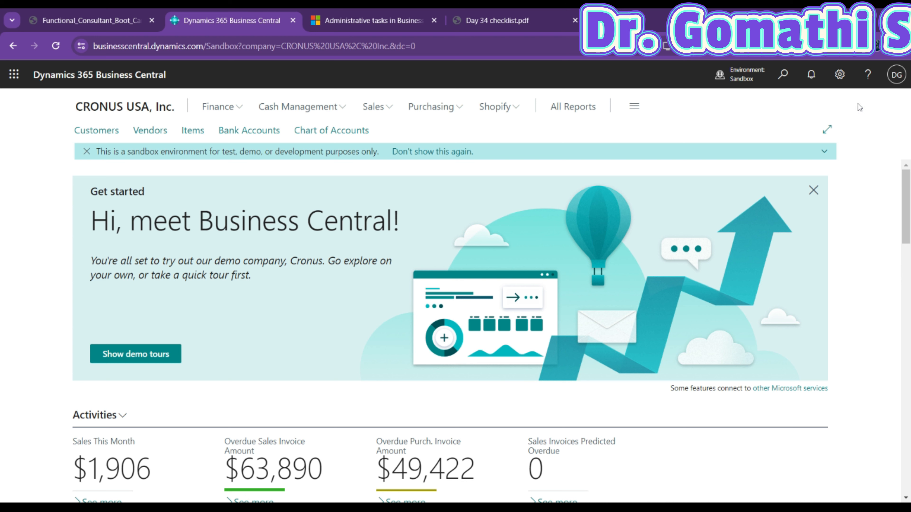
left_click(840, 75)
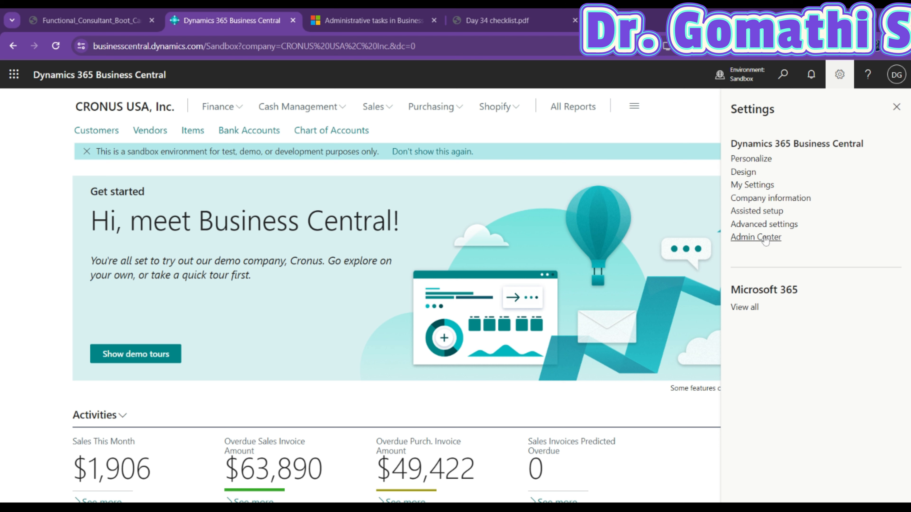
left_click(378, 12)
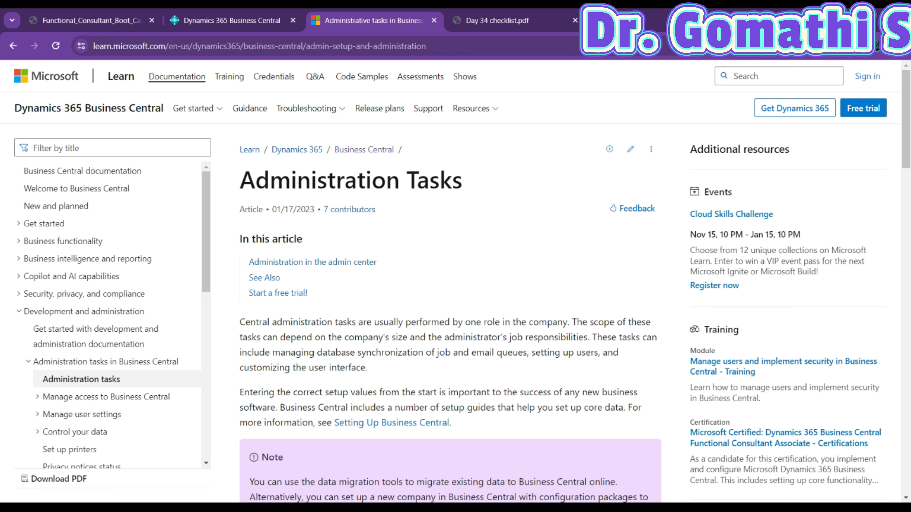
Search Business Central for "user", open the Users page and dismiss its user accounts tip
left_click(231, 12)
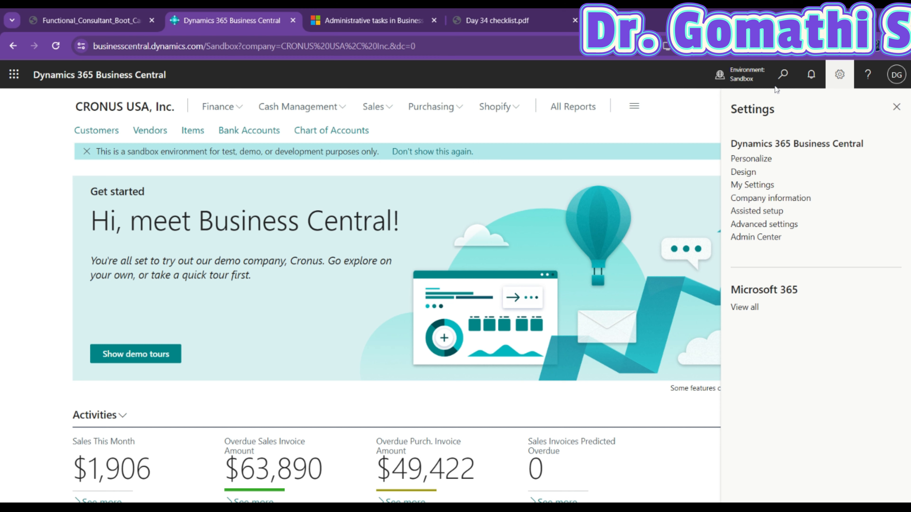
left_click(783, 75)
left_click(783, 78)
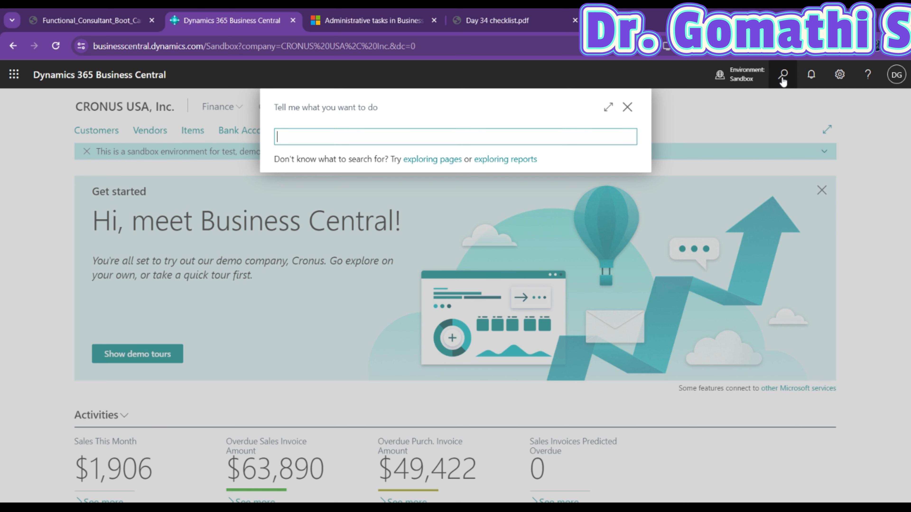
type("user")
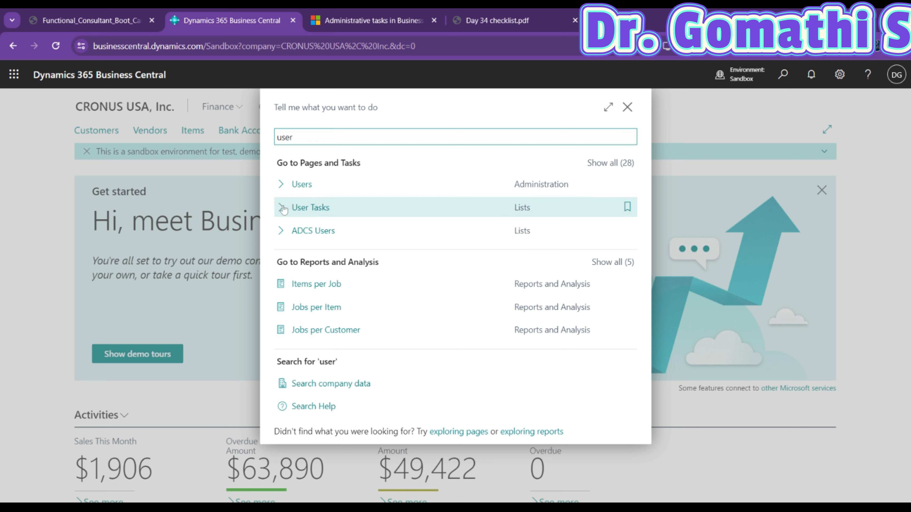
left_click(308, 190)
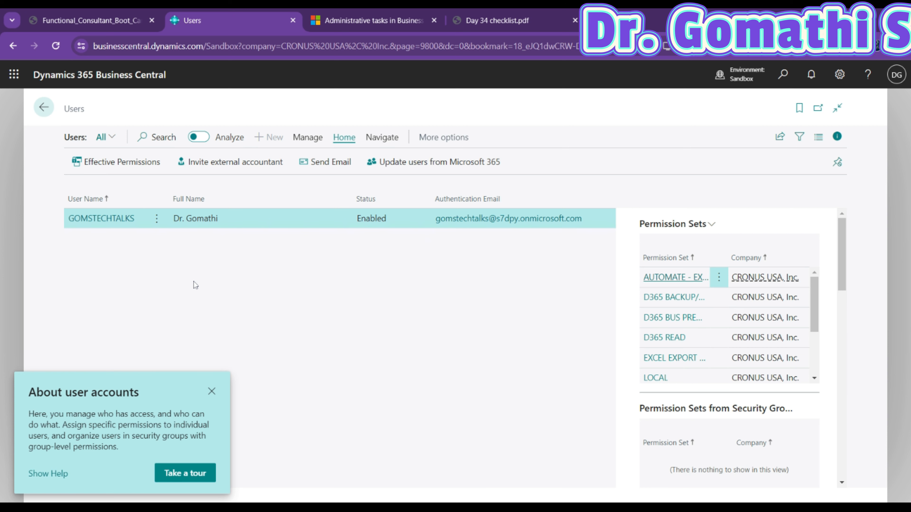
left_click(212, 393)
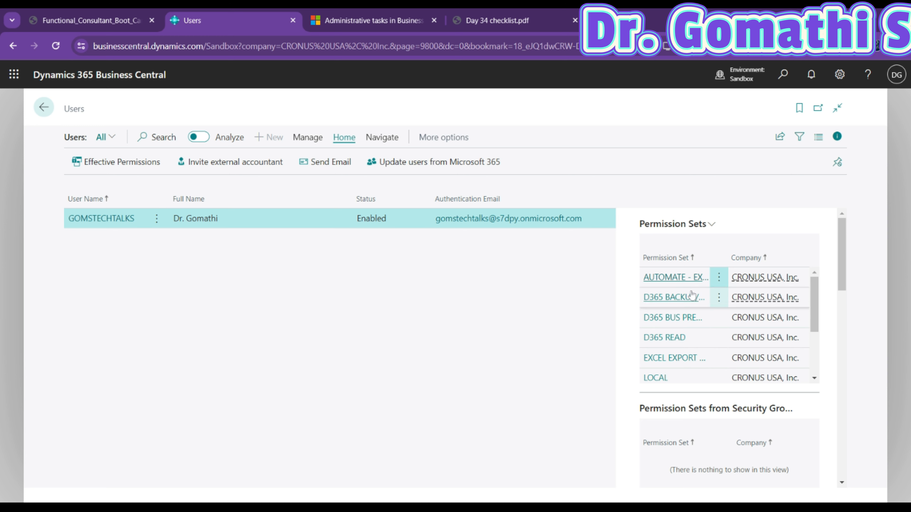
Check the options for the first permission set, open the user's card and examine all its assigned User Permission Sets
left_click(718, 280)
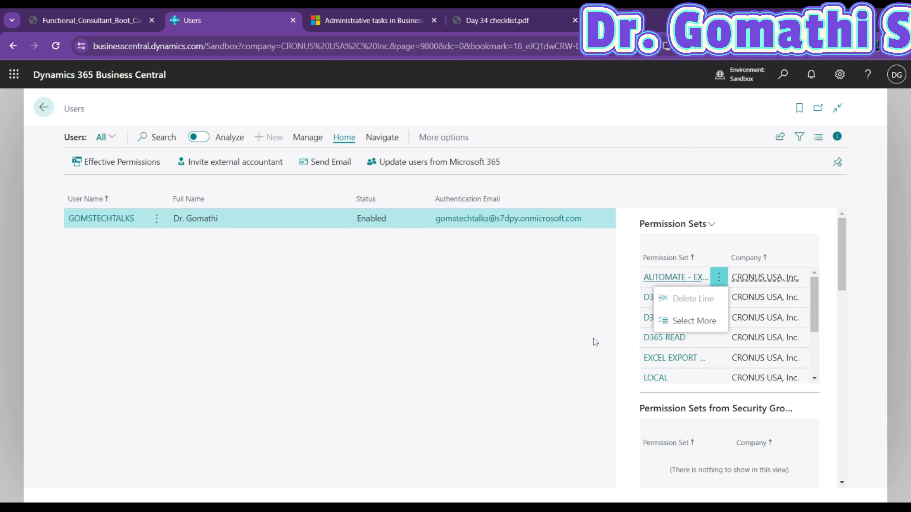
left_click(662, 347)
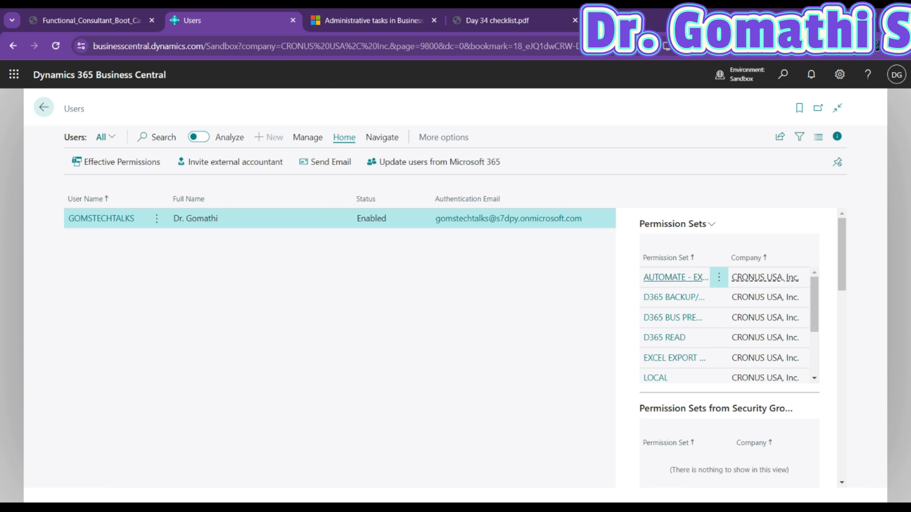
left_click(114, 220)
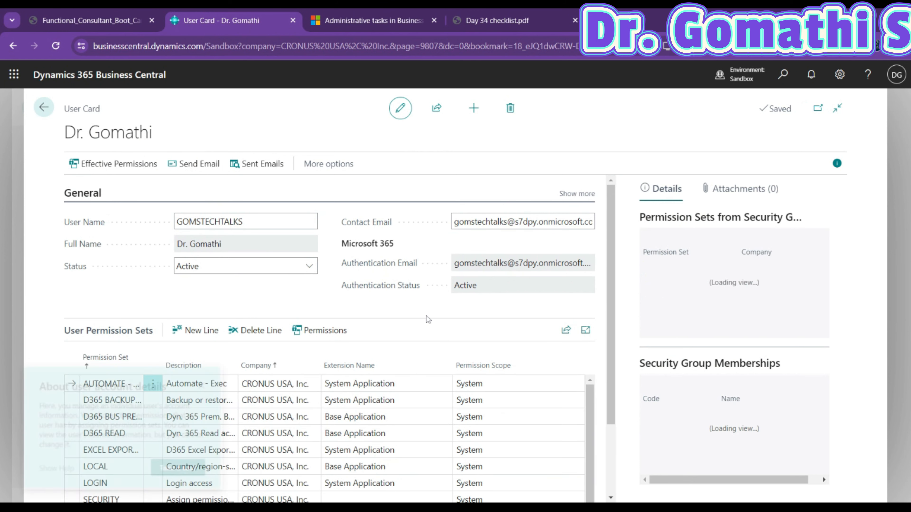
scroll(610, 326, "down", 3)
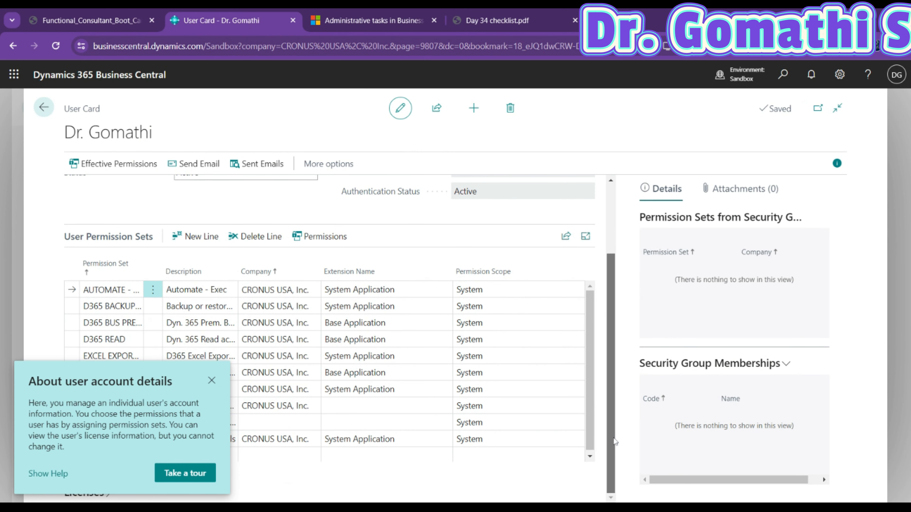
left_click(212, 380)
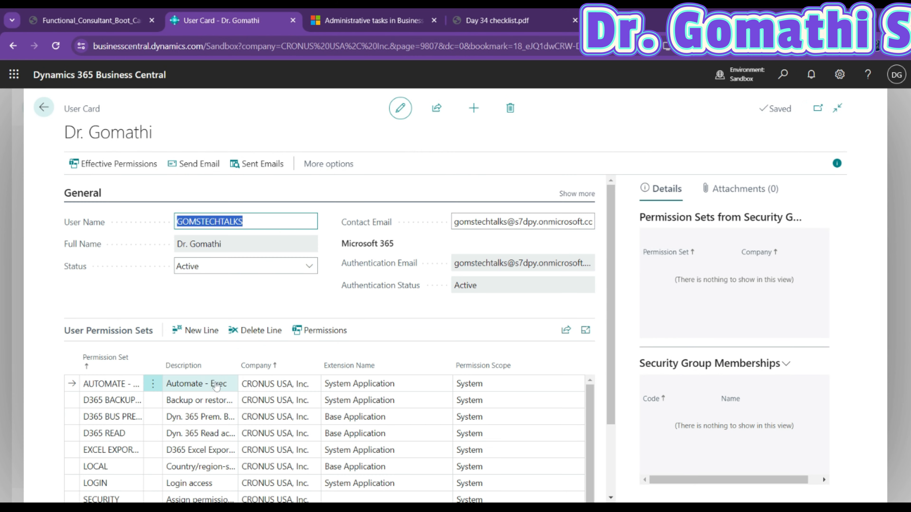
scroll(609, 274, "down", 3)
left_click(98, 442)
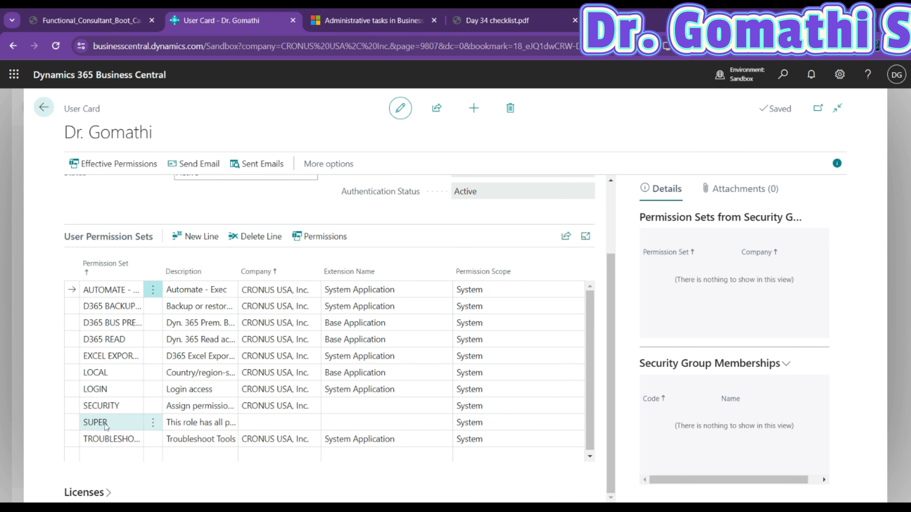
left_click_drag(590, 364, 591, 385)
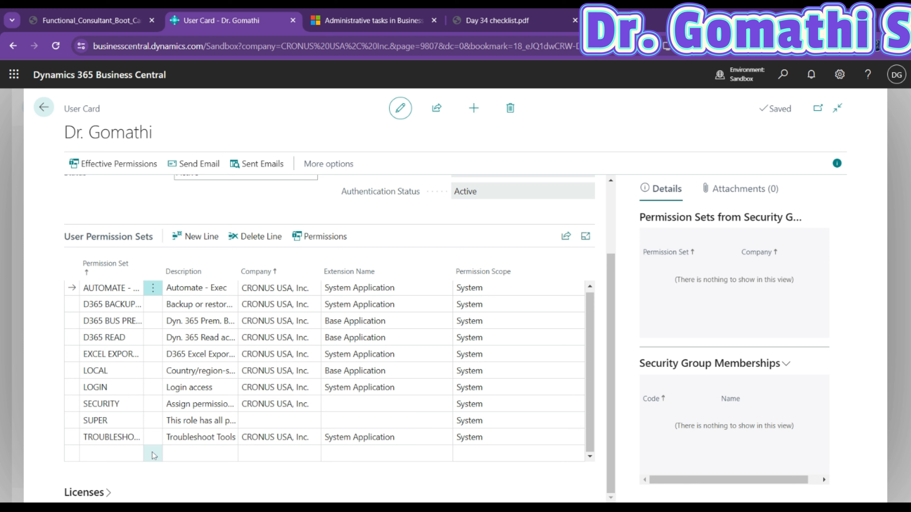
Browse the available permission sets in the lookup for a new User Permission Sets line without choosing one
left_click(107, 454)
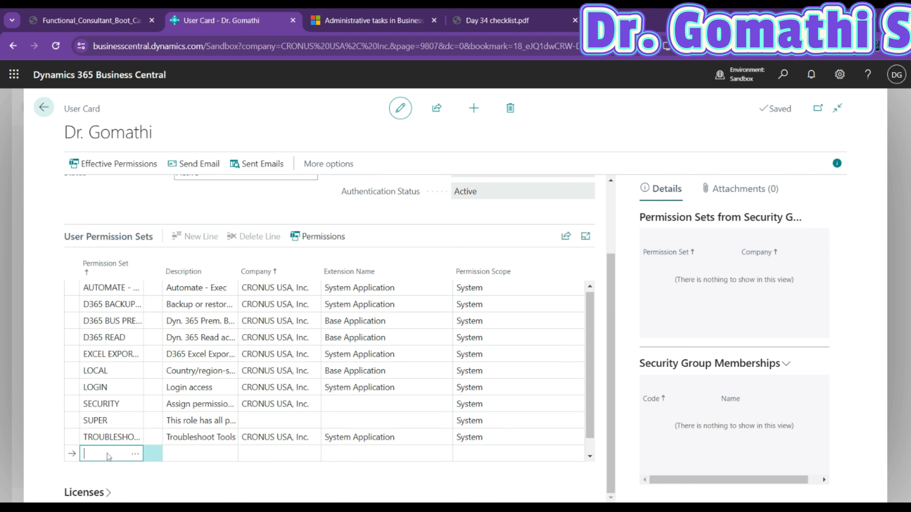
left_click(135, 455)
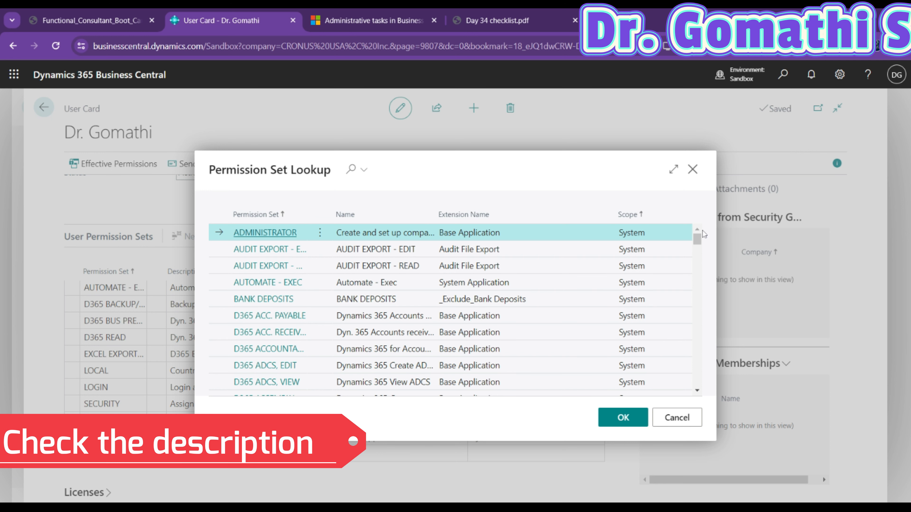
left_click_drag(696, 235, 705, 352)
left_click(670, 419)
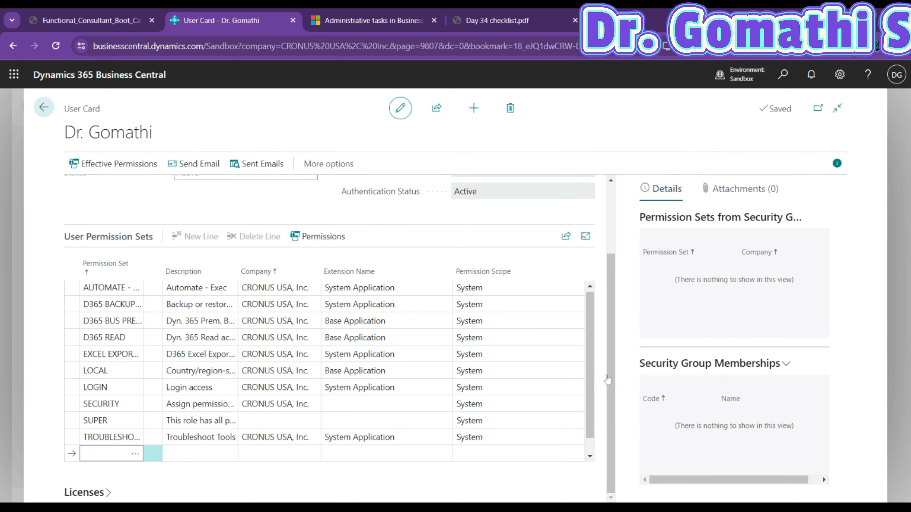
left_click(473, 109)
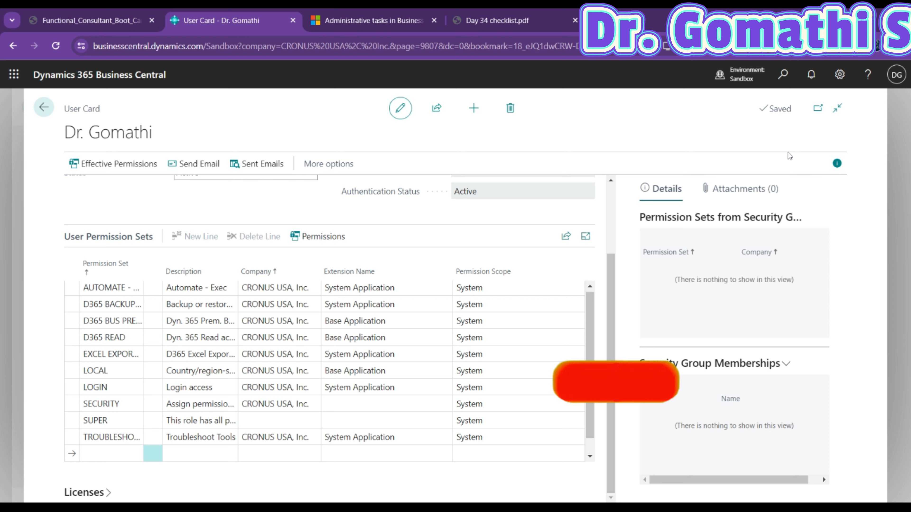
Inspect the SECURITY permission set's details, look over the user's permission sets again and return to the Users list
left_click(334, 242)
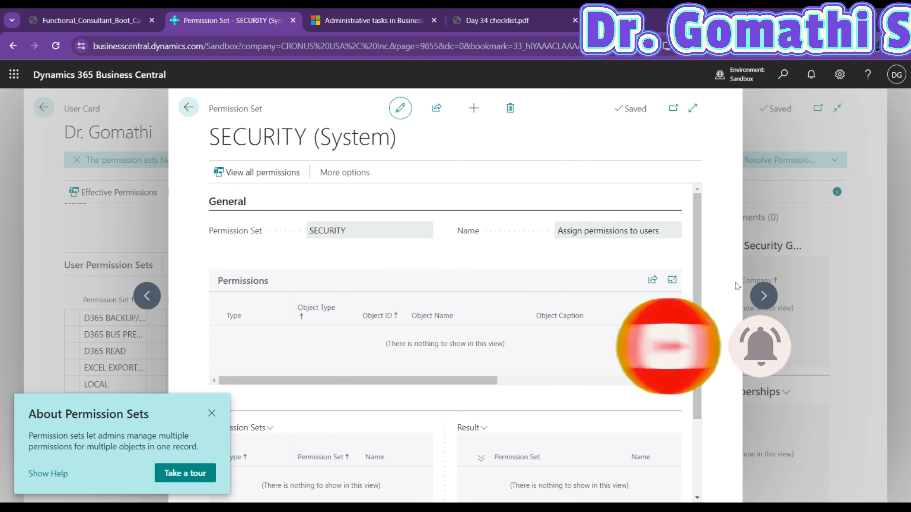
mouse_move(694, 247)
left_mouse_down()
mouse_move(697, 370)
mouse_move(705, 252)
left_mouse_up()
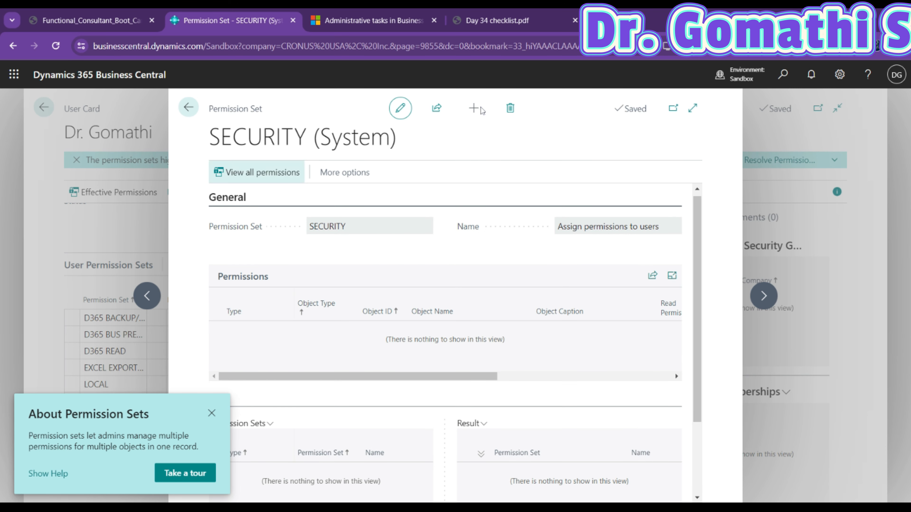
left_click(189, 107)
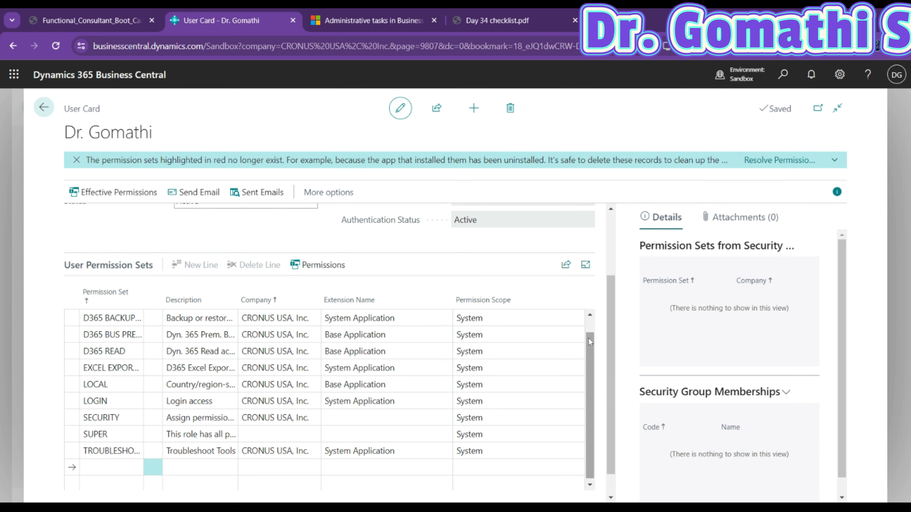
left_click_drag(589, 346, 590, 306)
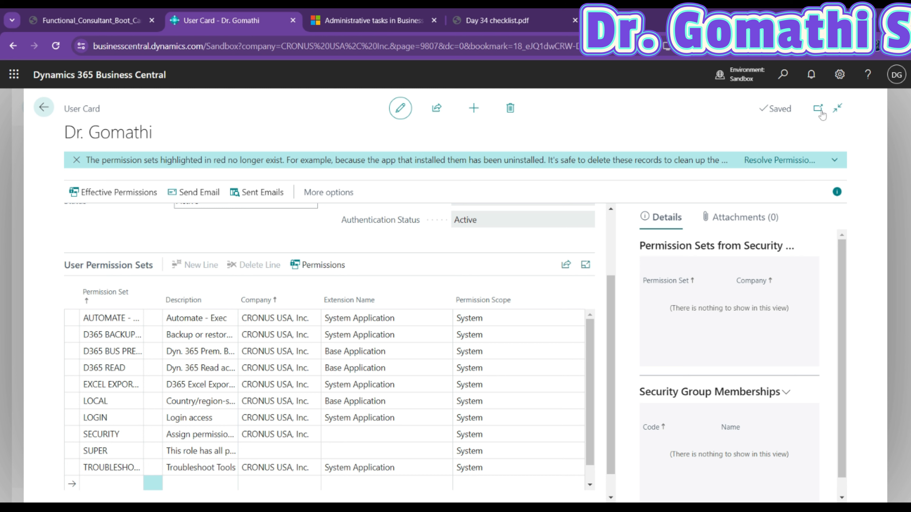
left_click(839, 74)
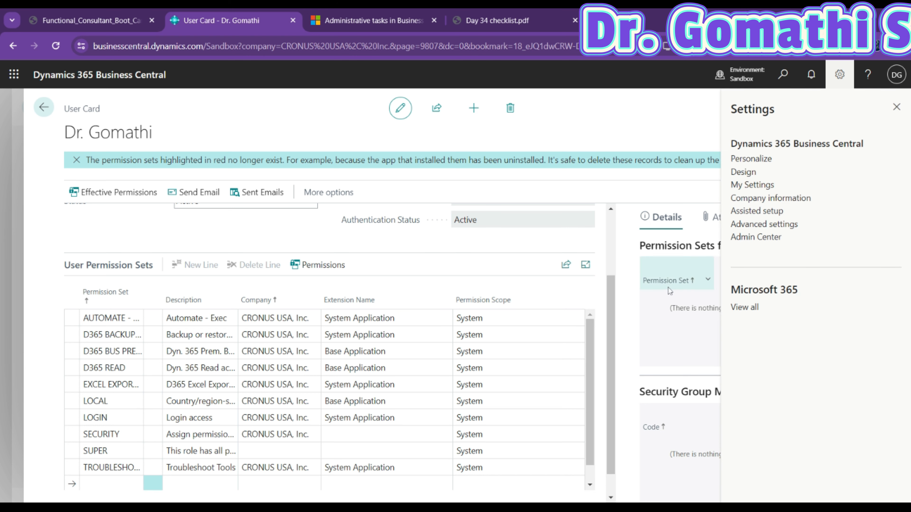
left_click(43, 107)
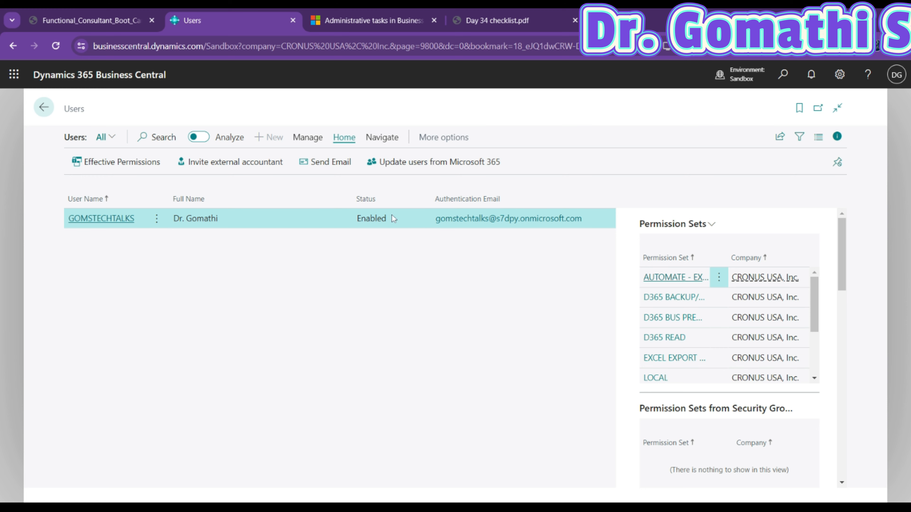
Consult the Administration Tasks article, search Business Central for "profil" and examine the full Profiles (Roles) list
left_click(347, 12)
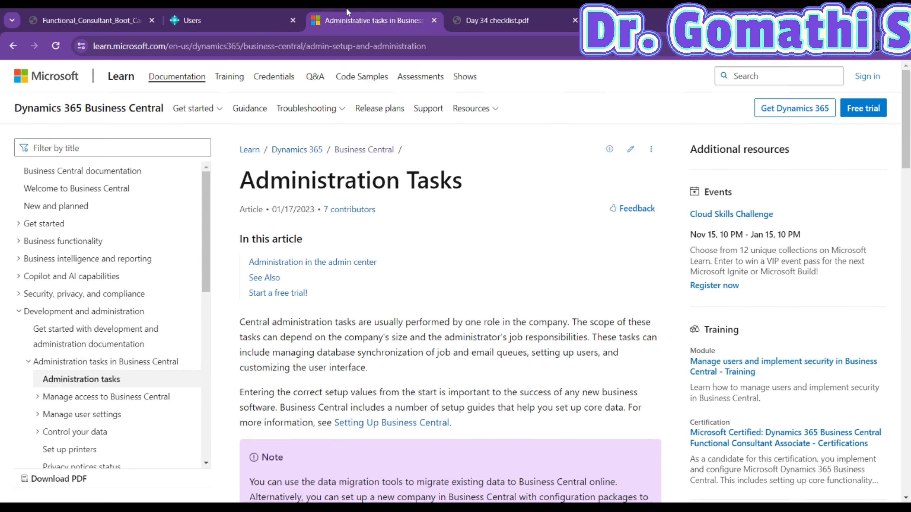
left_click(248, 13)
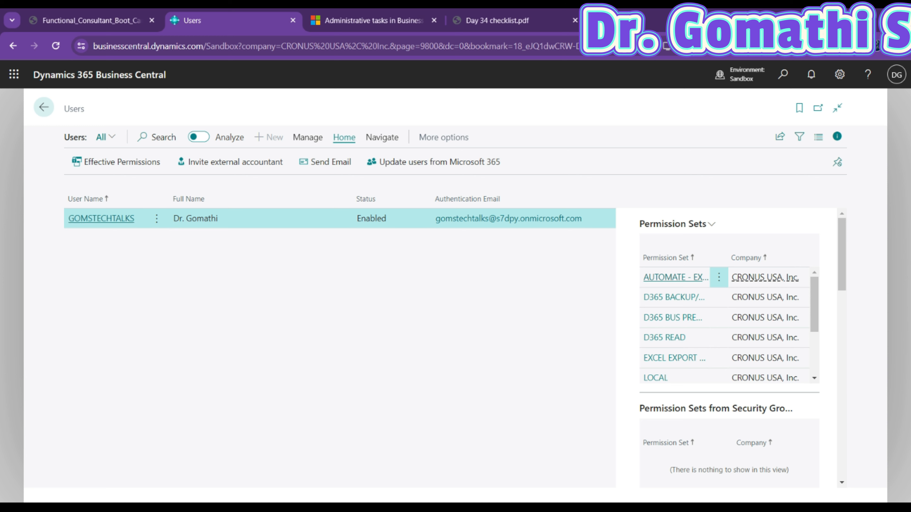
left_click(784, 75)
type("profil")
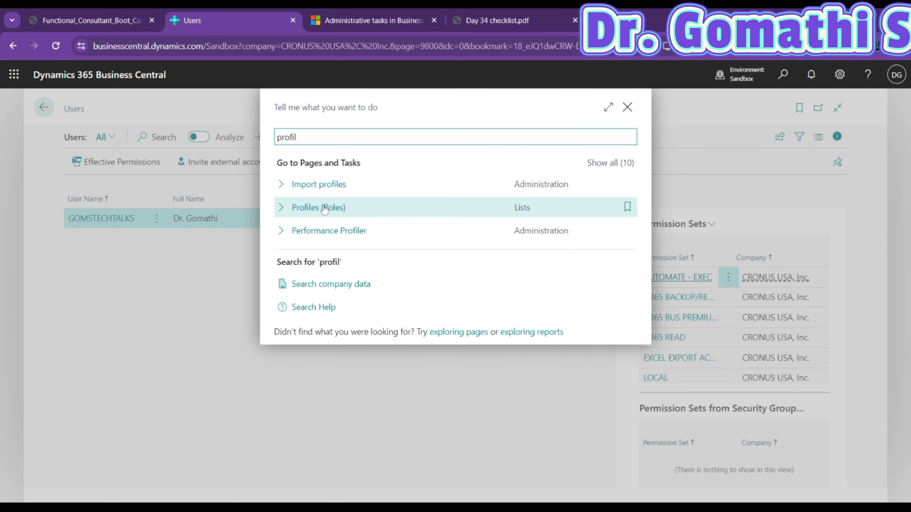
left_click(325, 208)
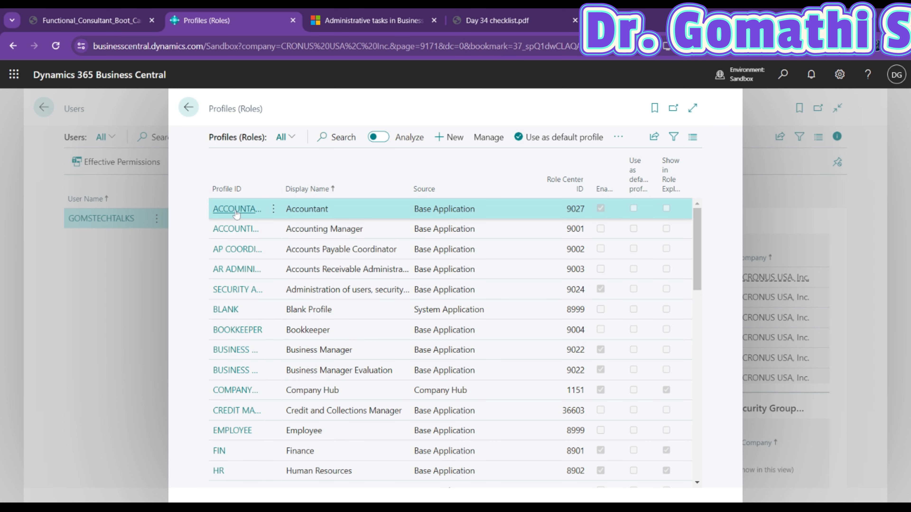
left_click_drag(697, 222, 695, 440)
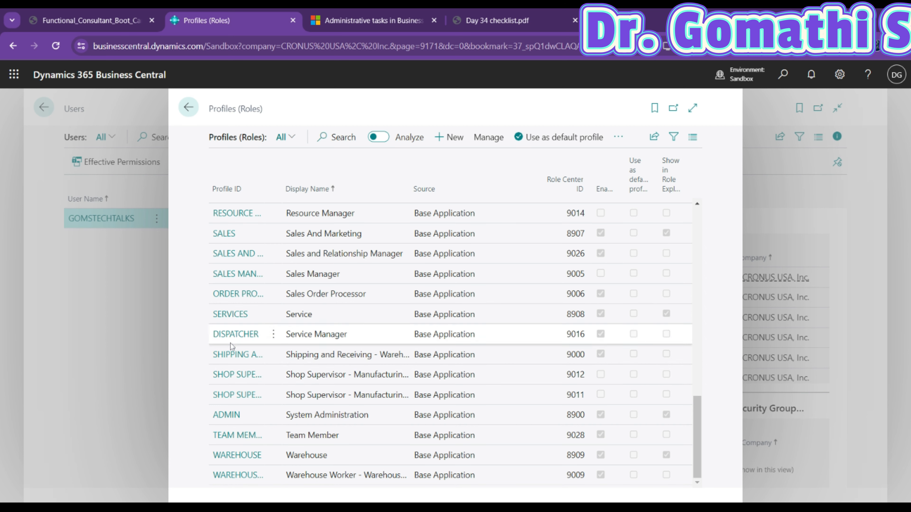
Create a new profile with the Profile ID TRAINER and the Display Name TR
left_click(448, 138)
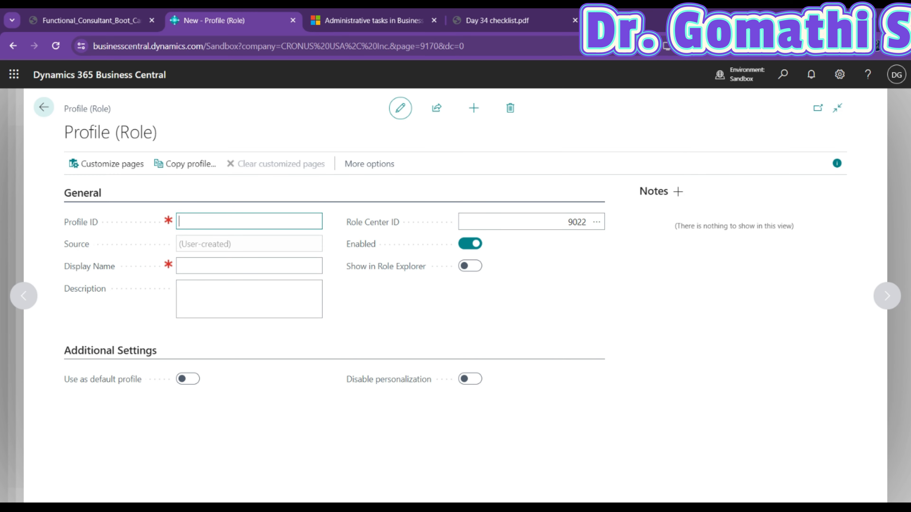
type("Trainer")
key("Tab")
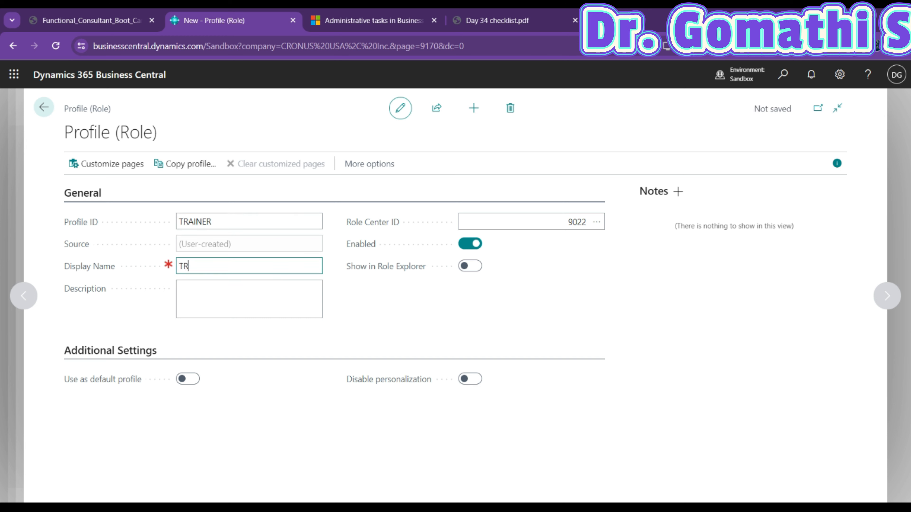
key("Tab")
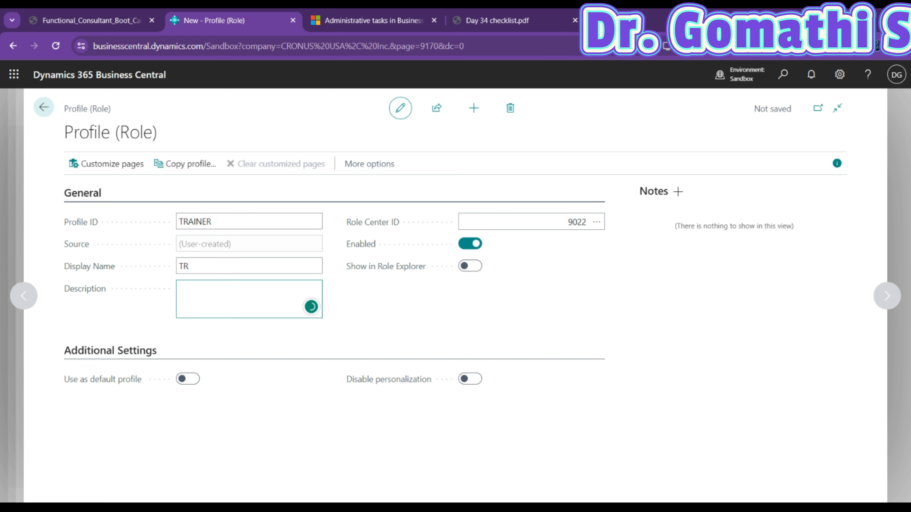
Assign the Finance Manager Role Center (8901) to the TRAINER profile and enable Show in Role Explorer
left_click(593, 223)
left_click(596, 223)
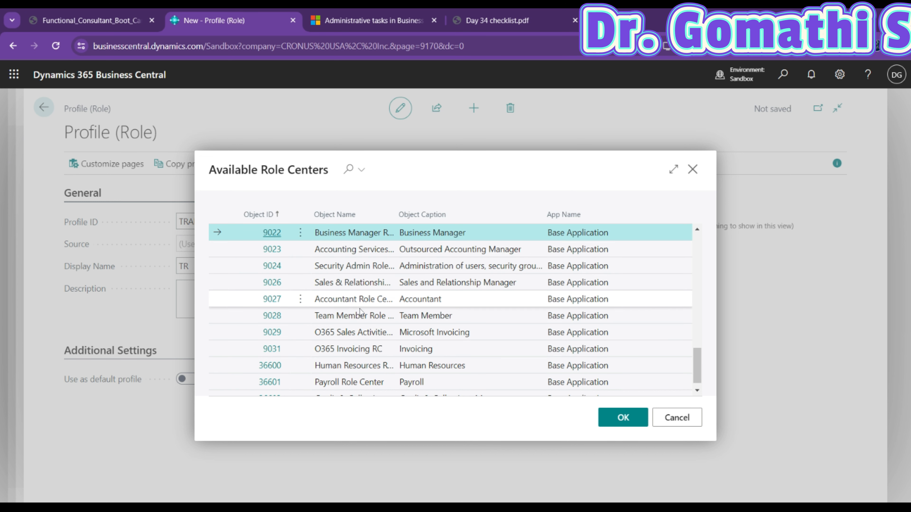
left_click_drag(699, 363, 694, 239)
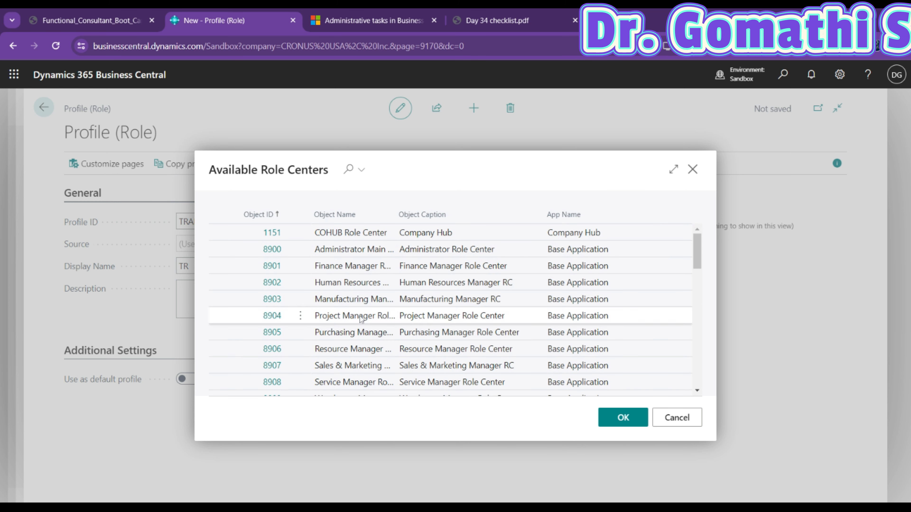
left_click(350, 270)
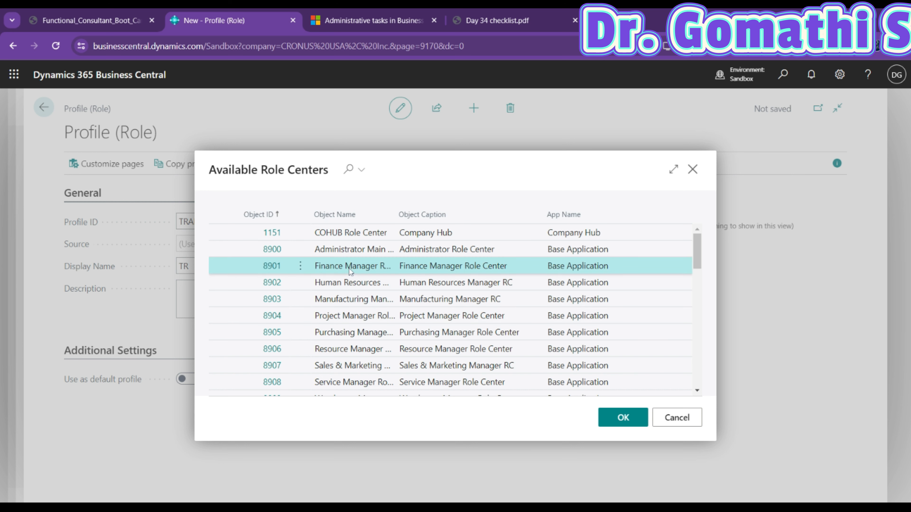
left_click(623, 417)
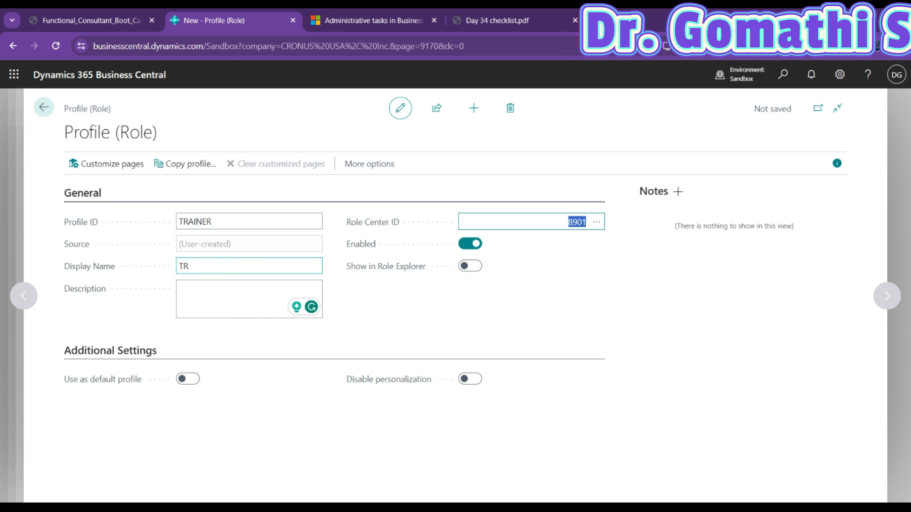
left_click(471, 269)
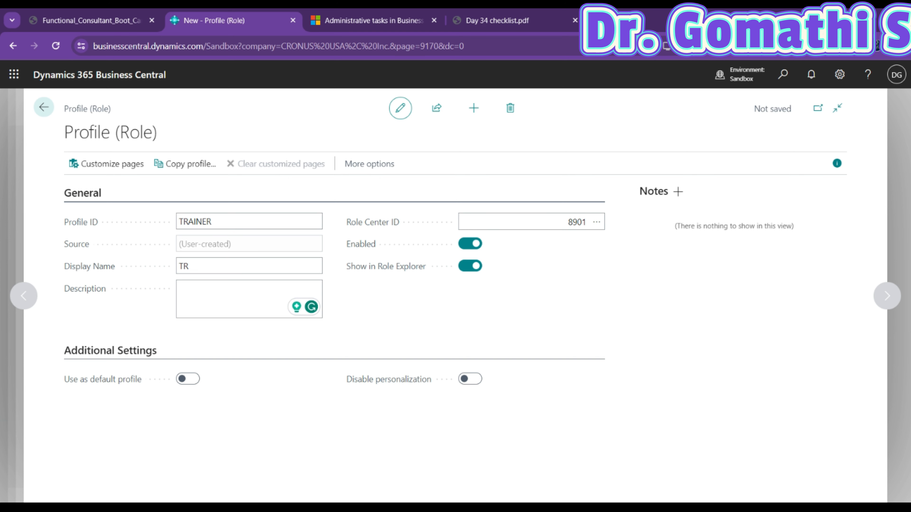
Switch to the goms tech talks playlists on YouTube and open the full "BC Functional Consultant 101: Mastering the Essentials" playlist
key("ctrl+t")
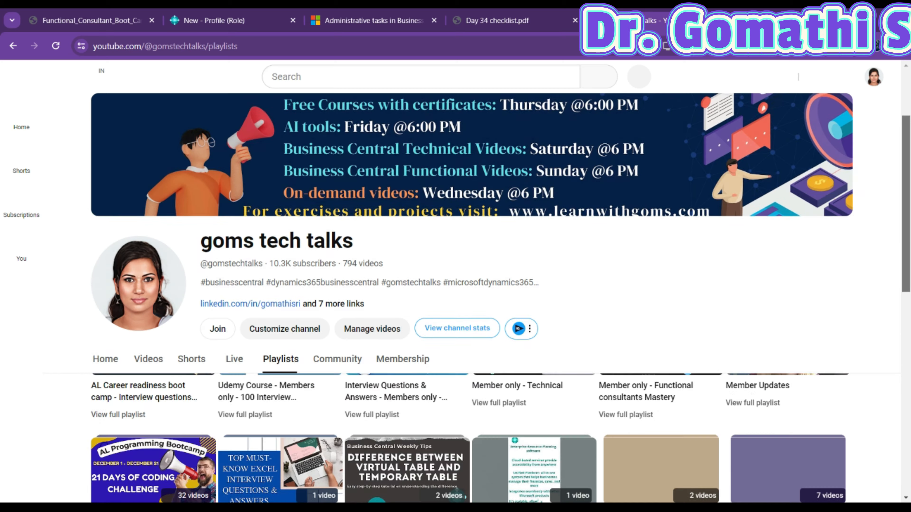
scroll(455, 287, "down", 3)
scroll(455, 286, "down", 6)
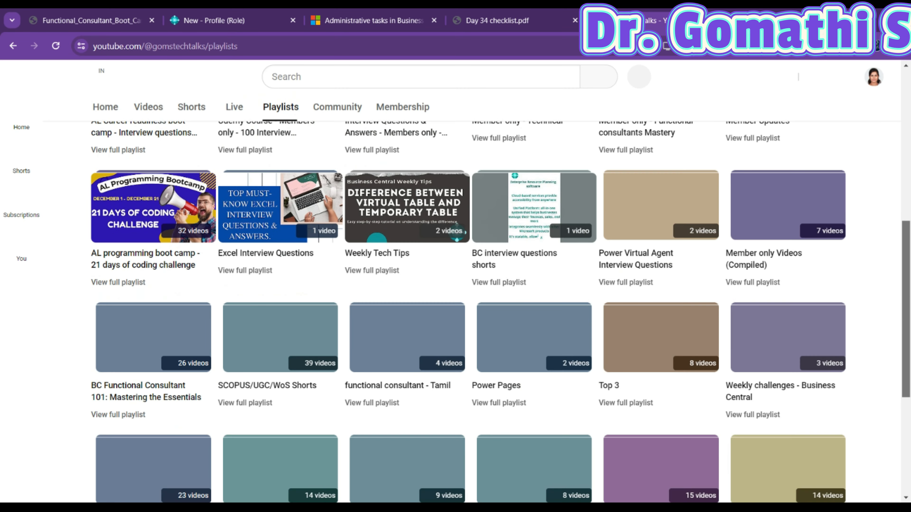
scroll(126, 265, "down", 3)
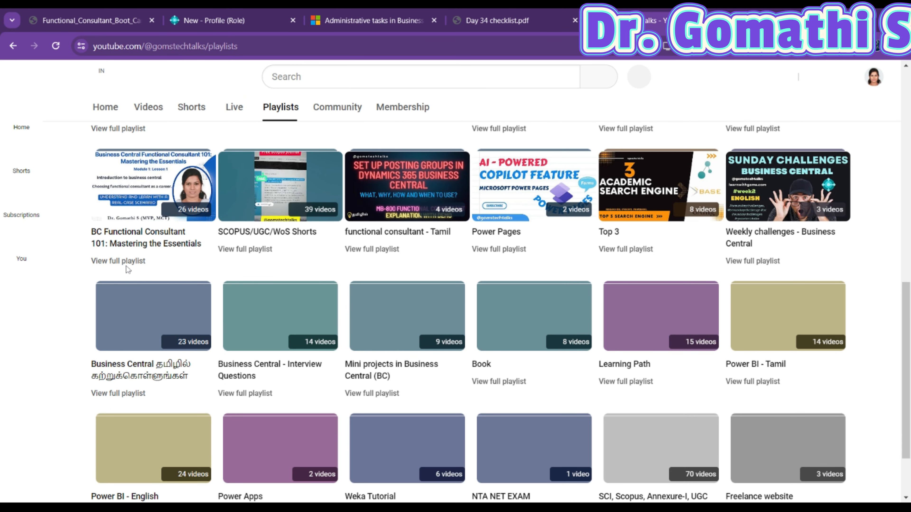
left_click(126, 262)
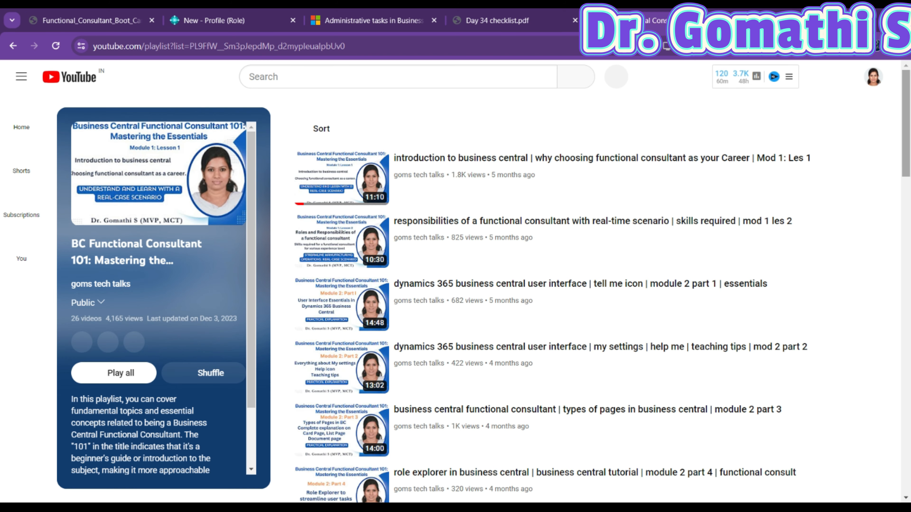
Look through the videos in the functional consultant playlist and return to its beginning
scroll(595, 287, "down", 3)
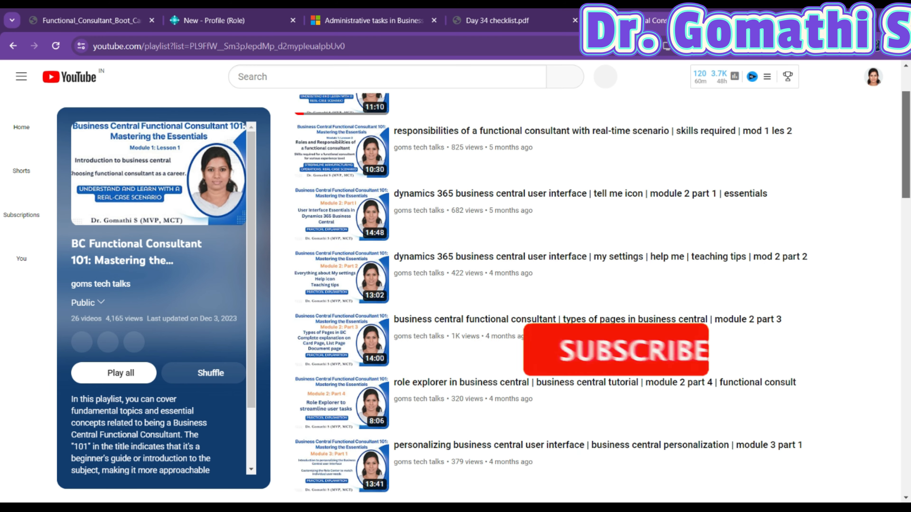
scroll(595, 297, "down", 4)
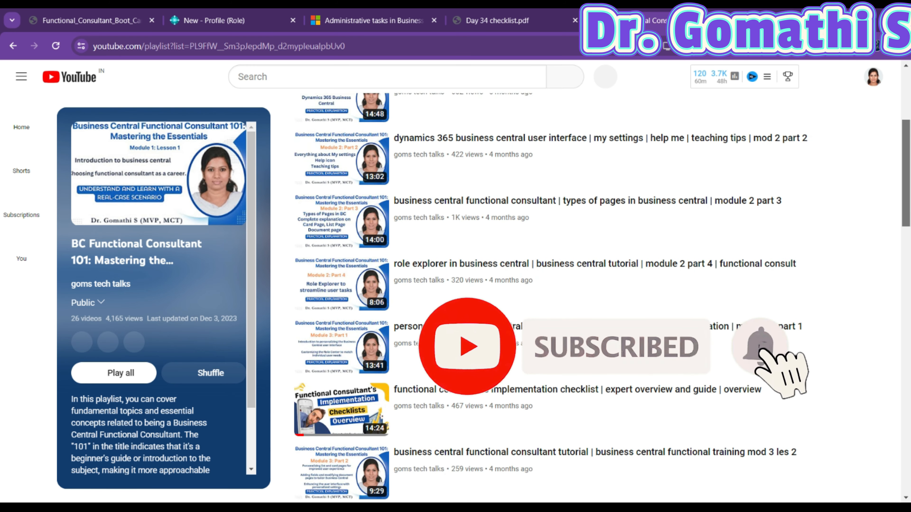
scroll(895, 223, "down", 6)
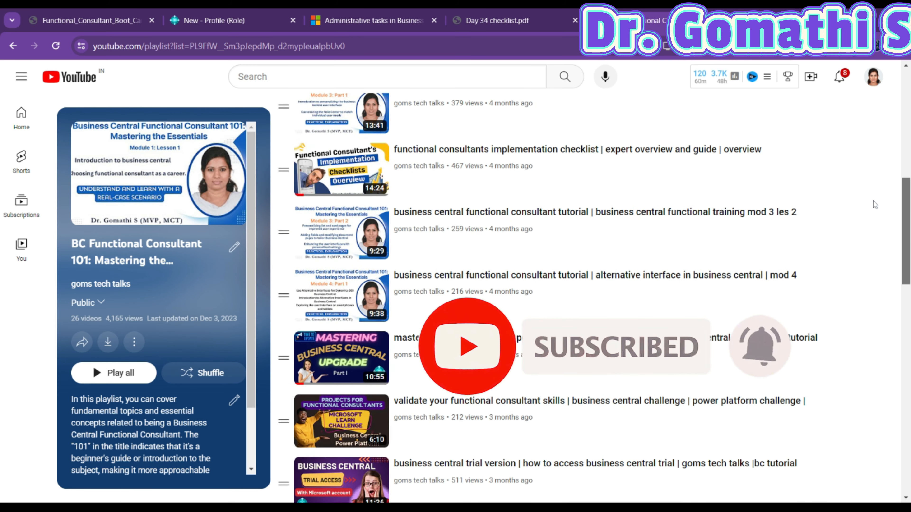
scroll(895, 223, "down", 10)
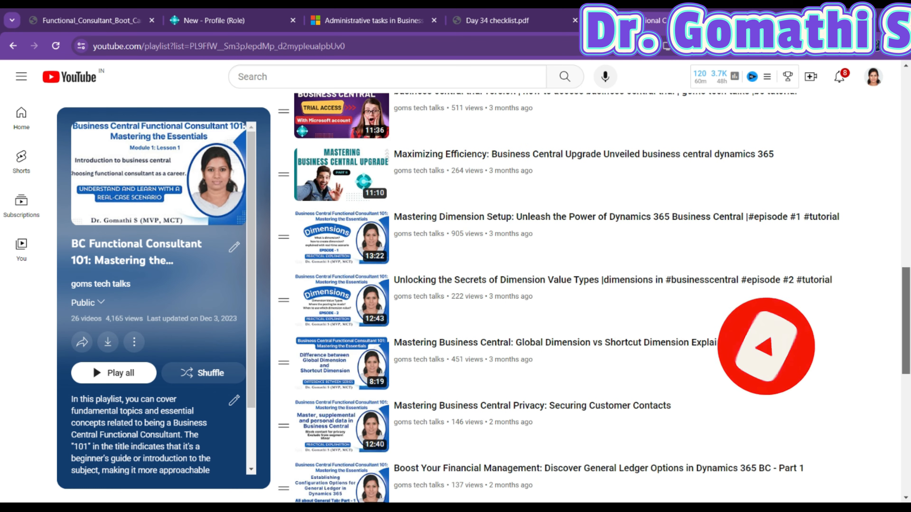
scroll(906, 140, "up", 20)
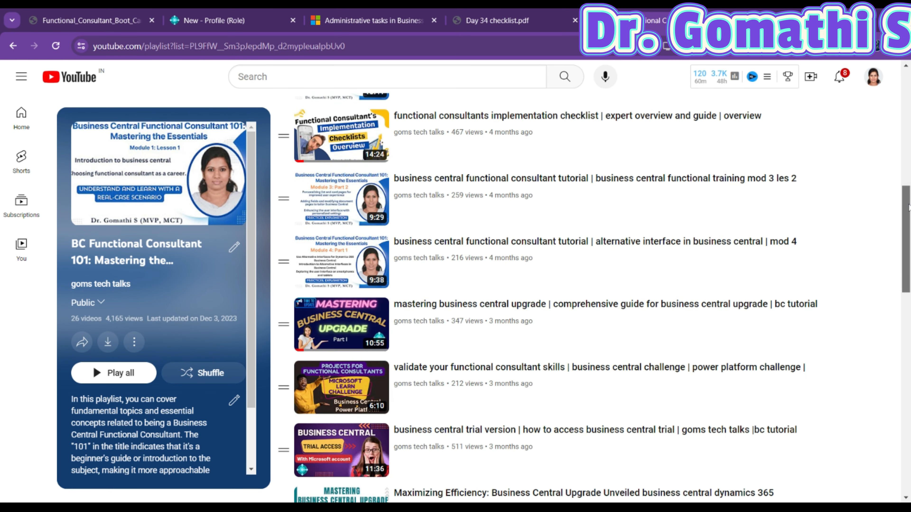
scroll(906, 140, "up", 5)
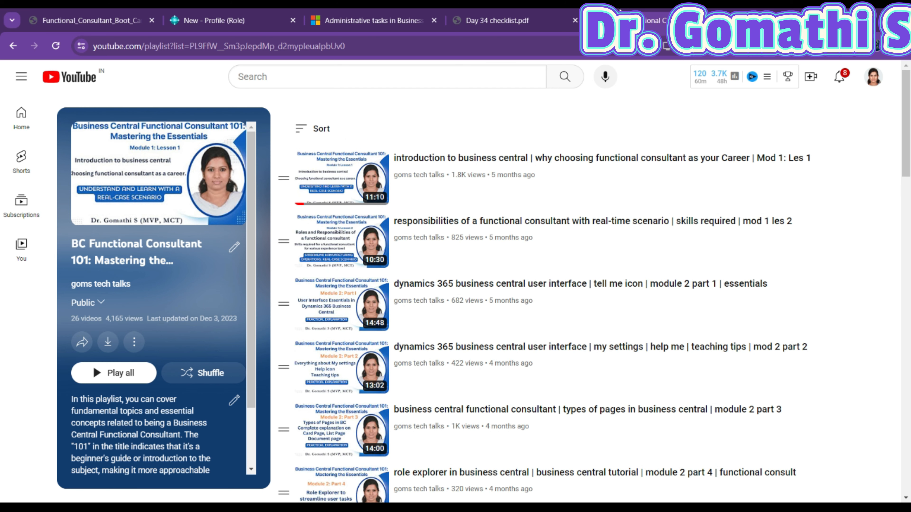
Return to Business Central, switch Disable personalization on and back off for the TRAINER profile, and close the card to save it
left_click(364, 14)
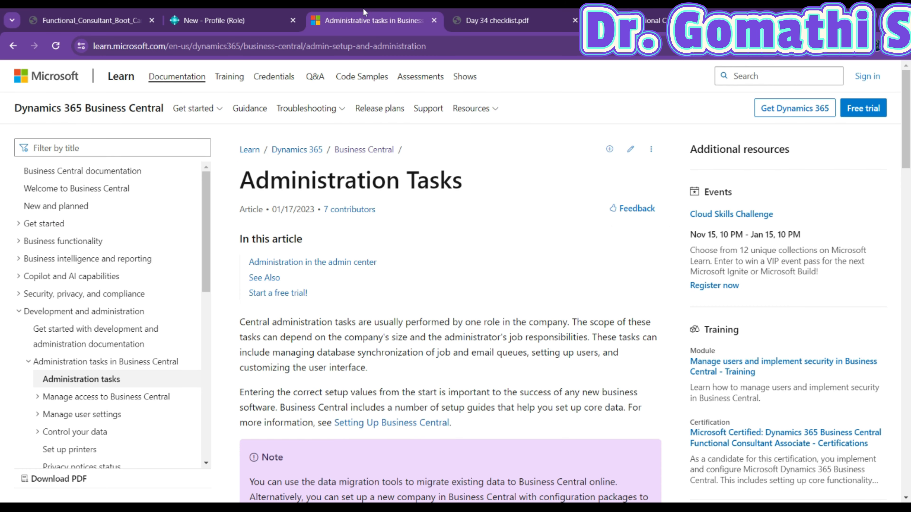
left_click(256, 15)
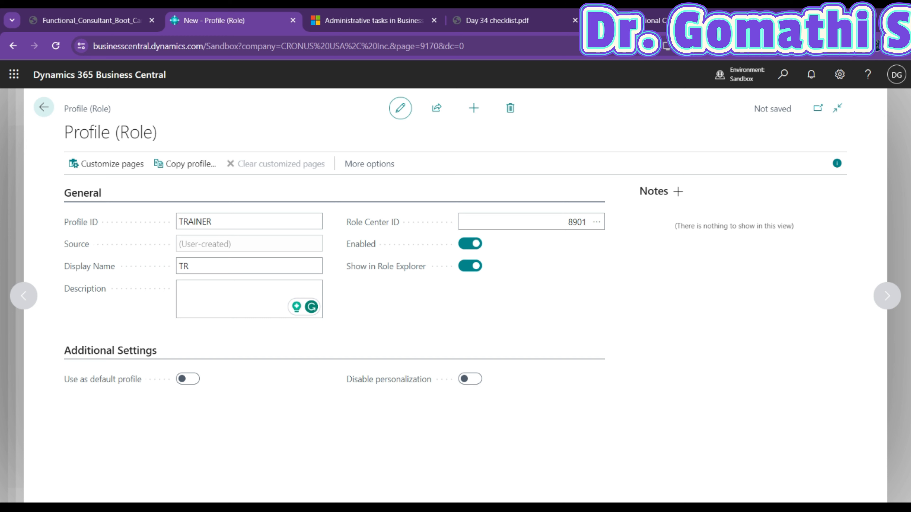
left_click(475, 381)
left_click(472, 380)
left_click(44, 107)
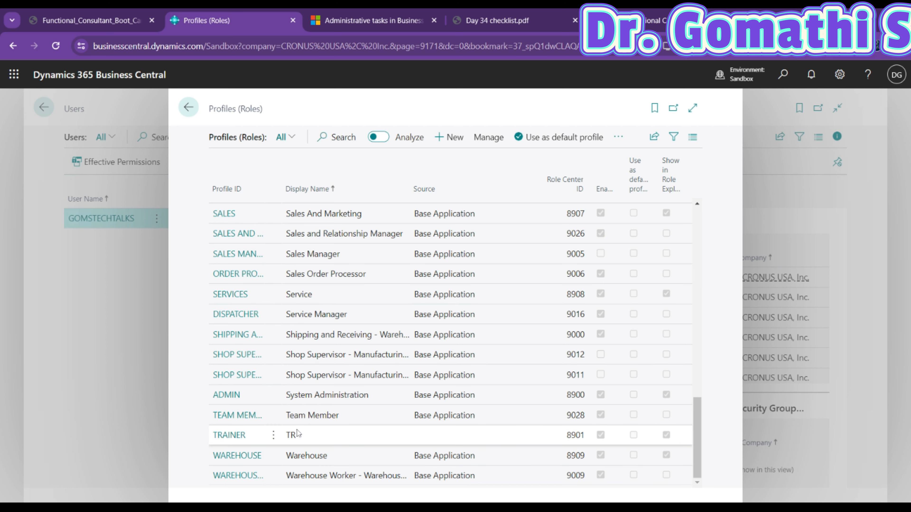
Consult the boot camp plan and examine the Initial Setup and Planning and Implementation sections of the Day 34 checklist, highlighting their headings
left_click(114, 13)
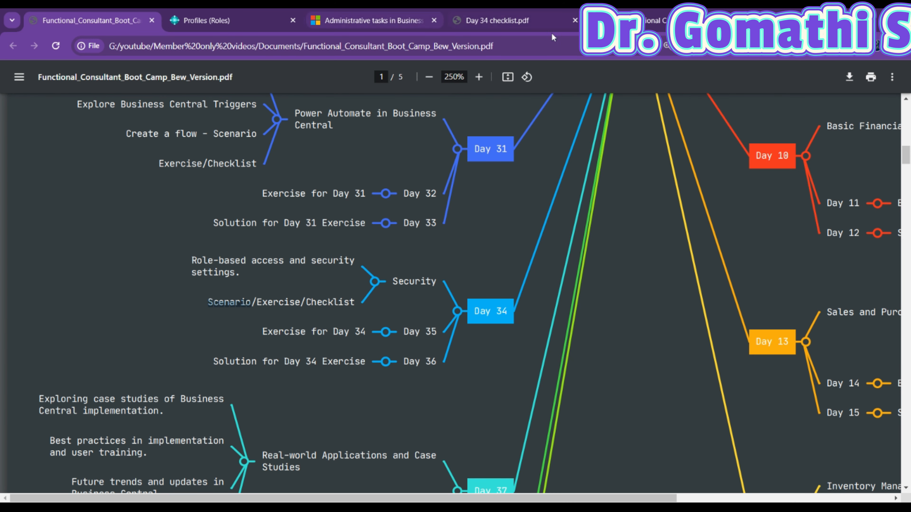
left_click(530, 19)
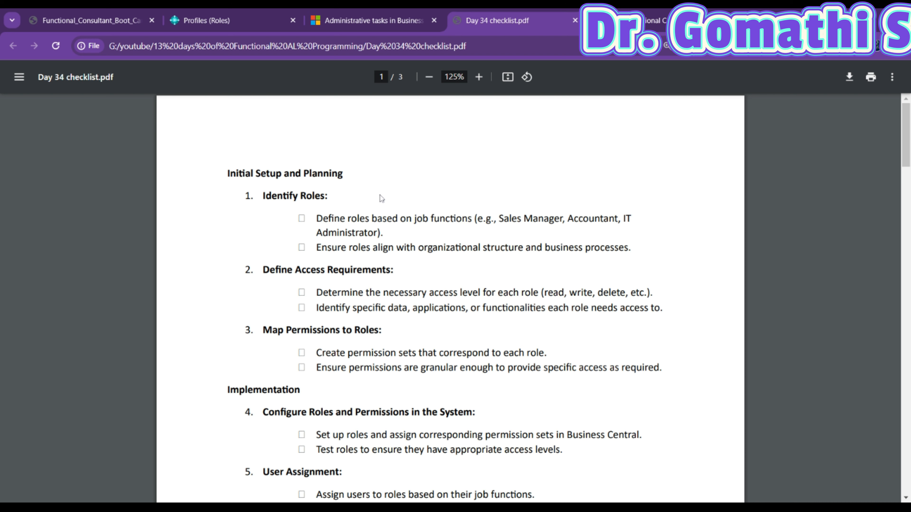
left_click_drag(264, 196, 328, 196)
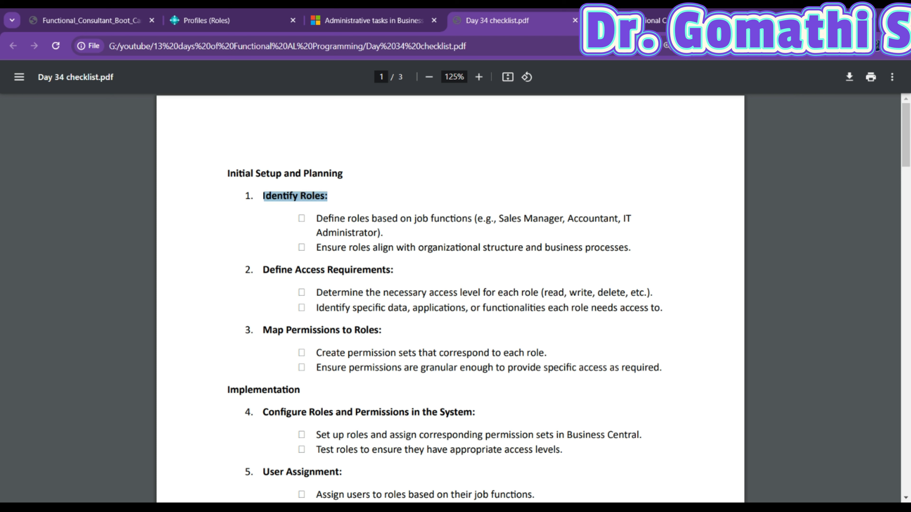
left_click_drag(263, 270, 383, 270)
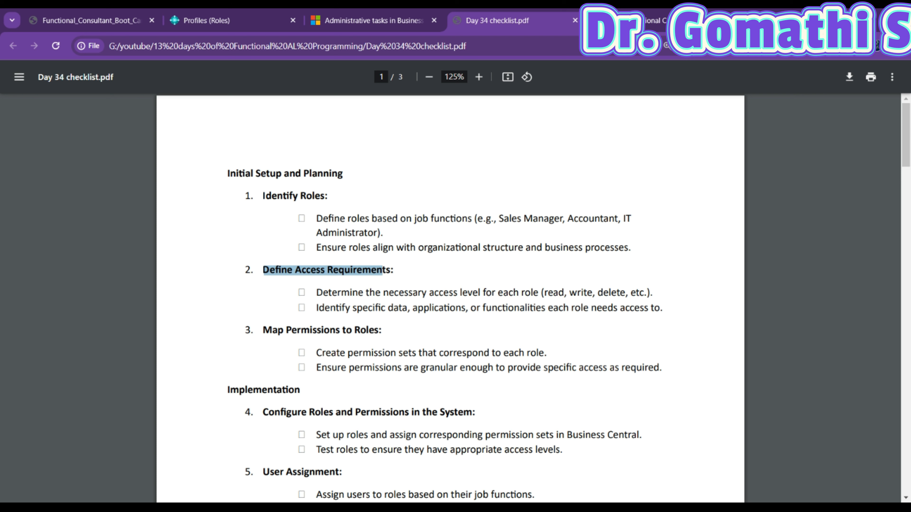
left_click_drag(264, 330, 375, 330)
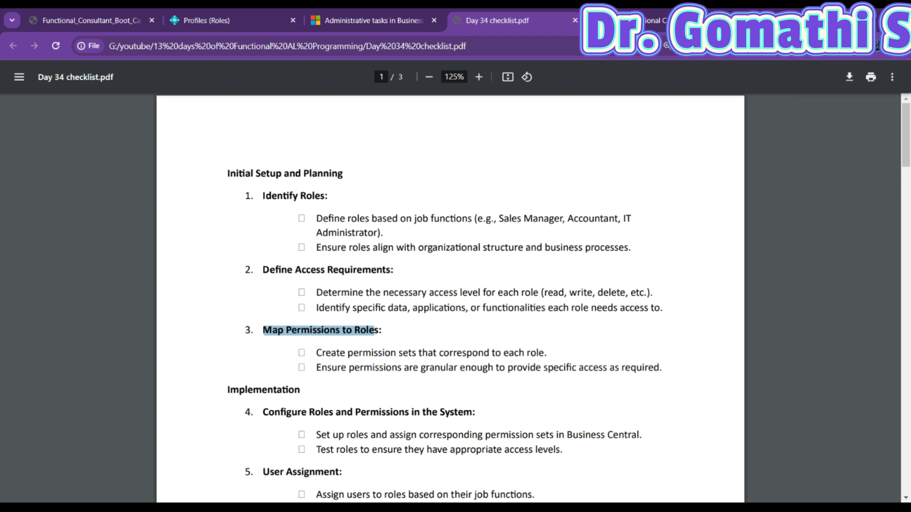
left_click_drag(906, 153, 906, 183)
left_click_drag(286, 214, 463, 214)
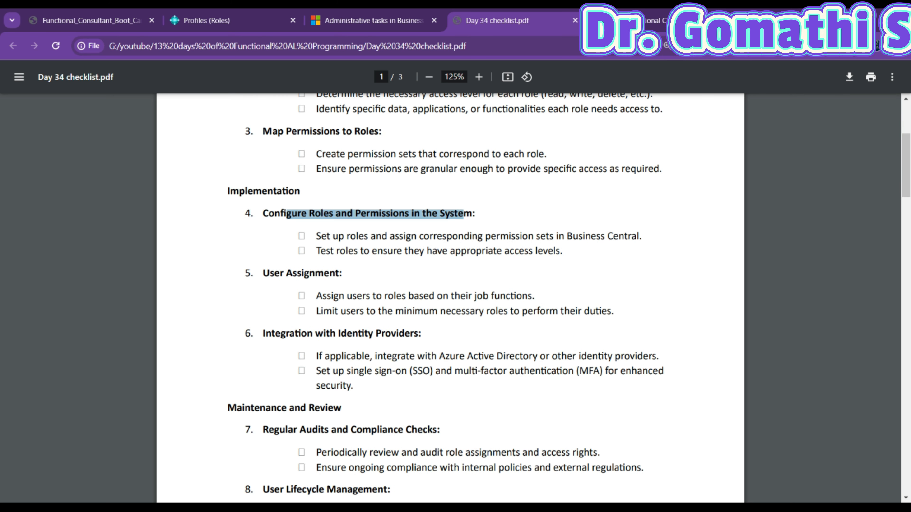
left_click_drag(264, 273, 341, 274)
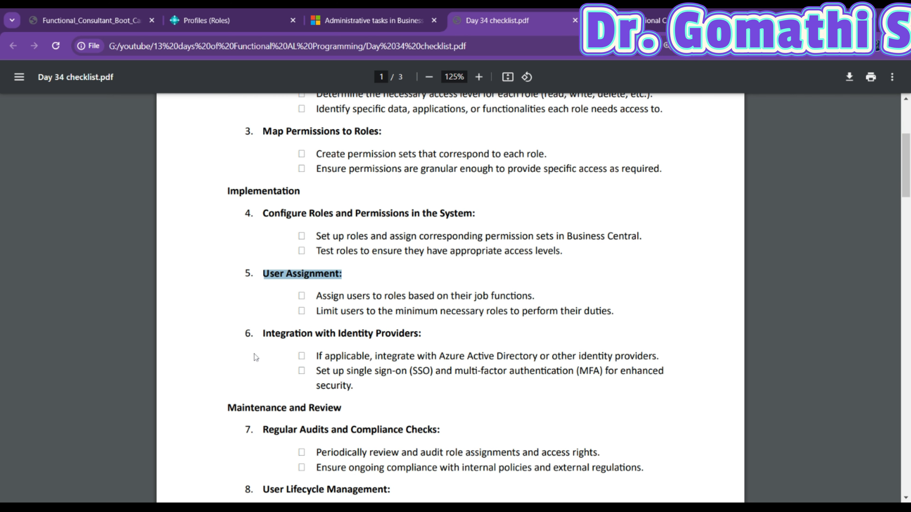
left_click_drag(266, 334, 451, 311)
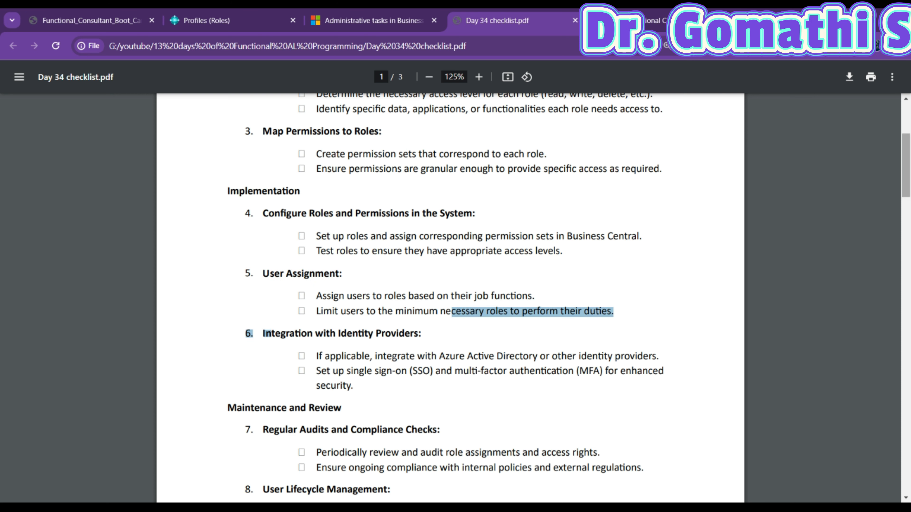
Review the checklist's maintenance, feedback and documentation sections, and return to the Profiles (Roles) list in Business Central
left_click_drag(909, 145, 909, 193)
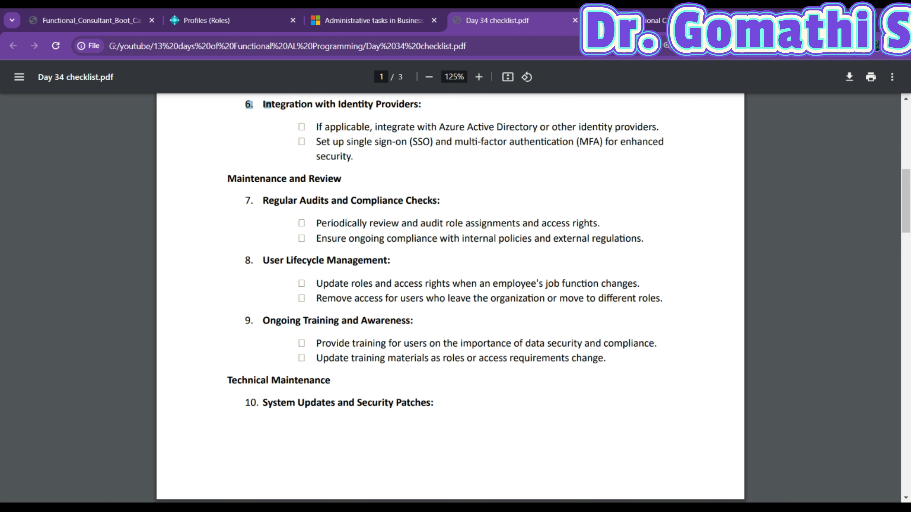
left_click_drag(909, 192, 909, 252)
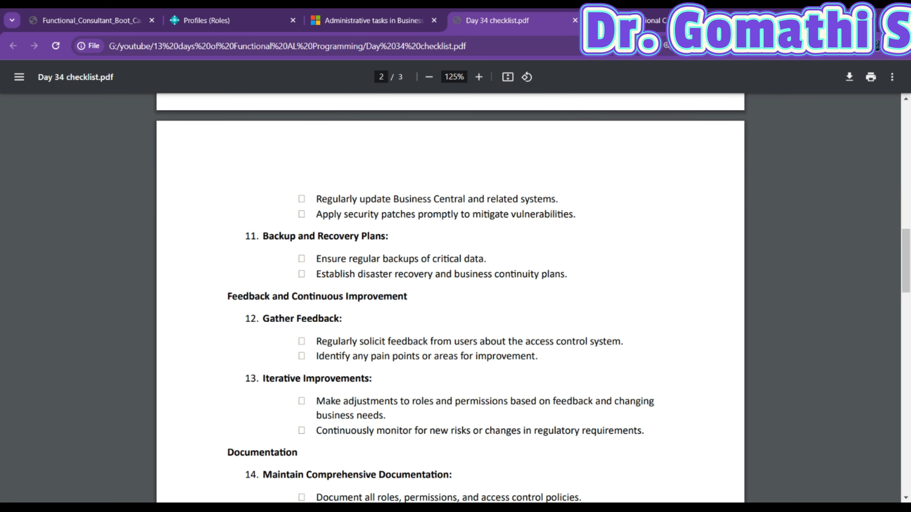
left_click_drag(264, 319, 342, 319)
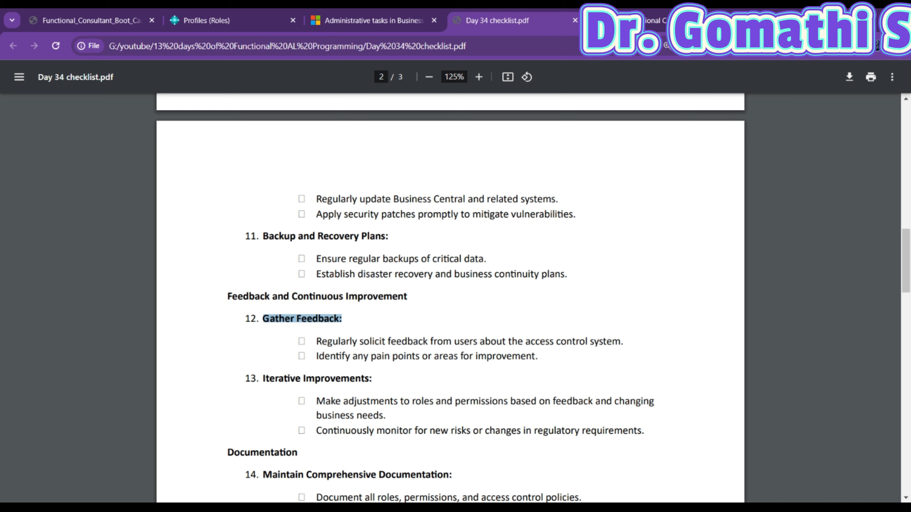
left_click_drag(909, 247, 901, 116)
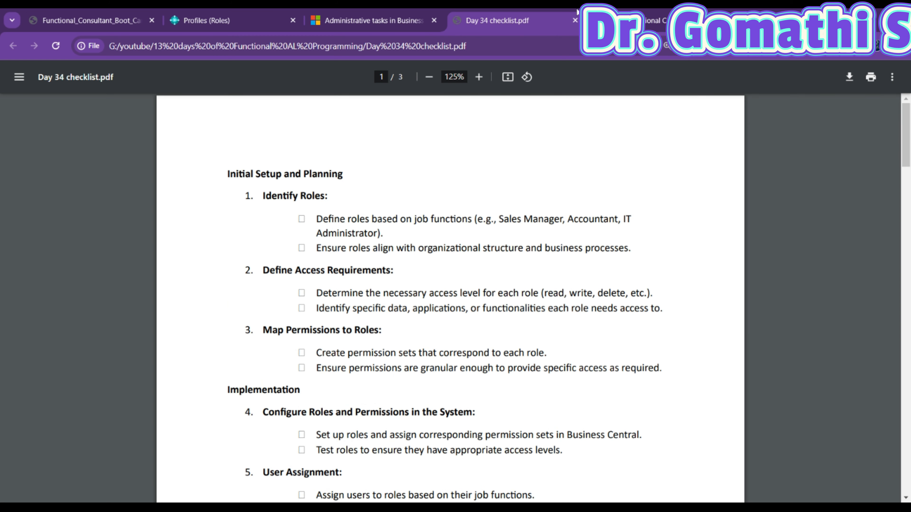
left_click(416, 21)
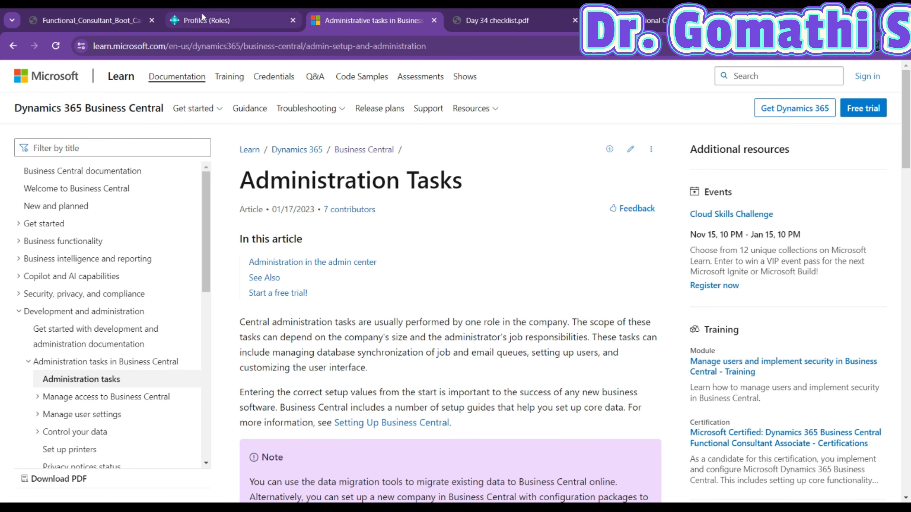
left_click(208, 19)
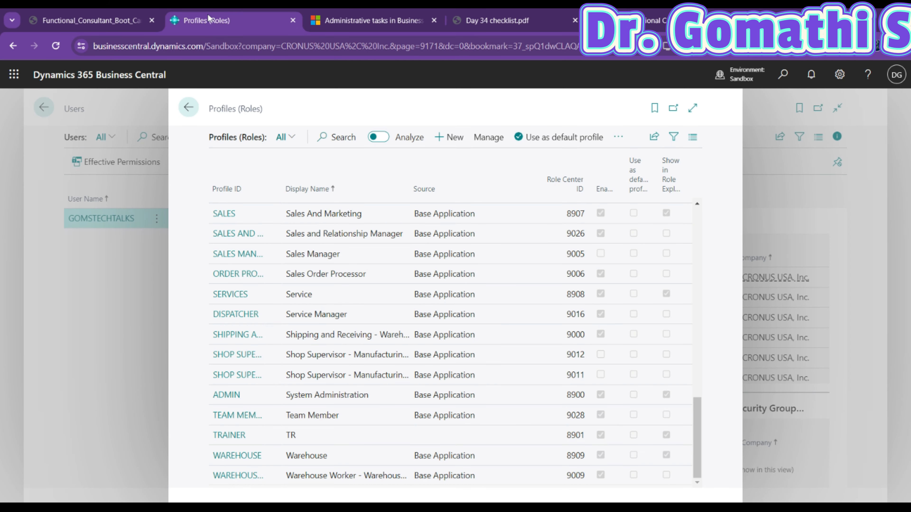
Consult the table of administration tasks in the Microsoft Learn article, and return to Business Central to close the Profiles (Roles) list
left_click(362, 14)
left_click_drag(909, 123, 909, 259)
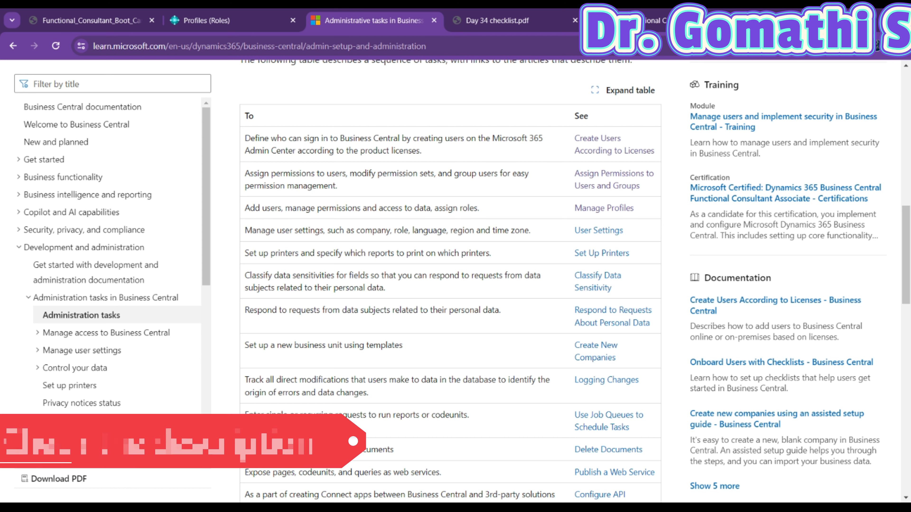
left_click(195, 12)
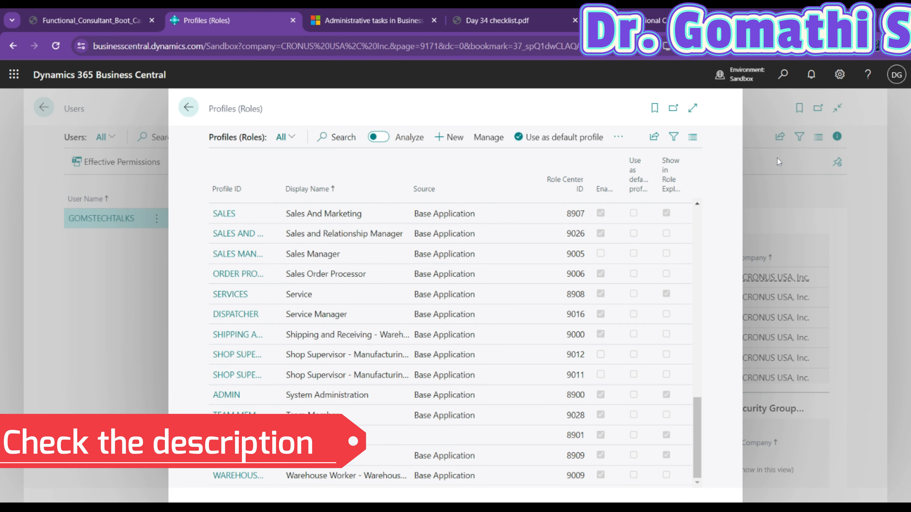
Switch to the YouTube playlist BC Functional Consultant 101 and look through its videos down to the last one
left_click(652, 20)
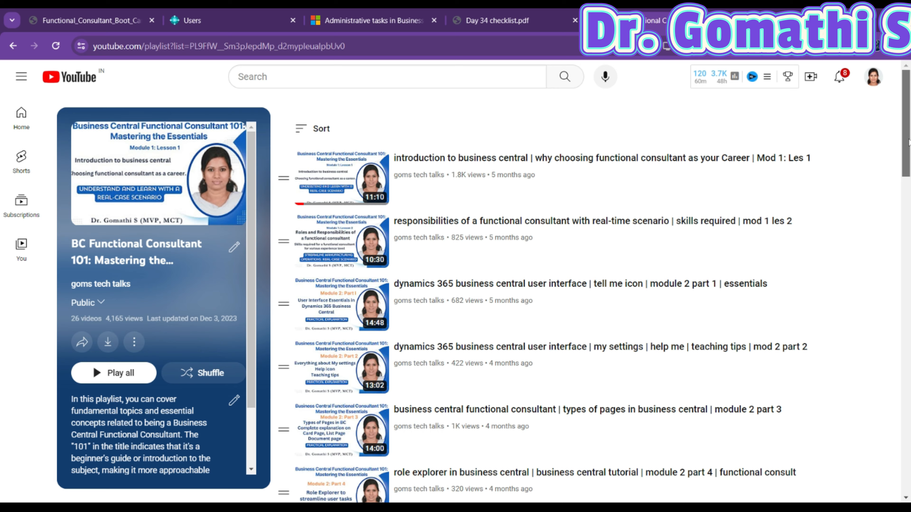
scroll(658, 214, "down", 15)
scroll(595, 298, "down", 2)
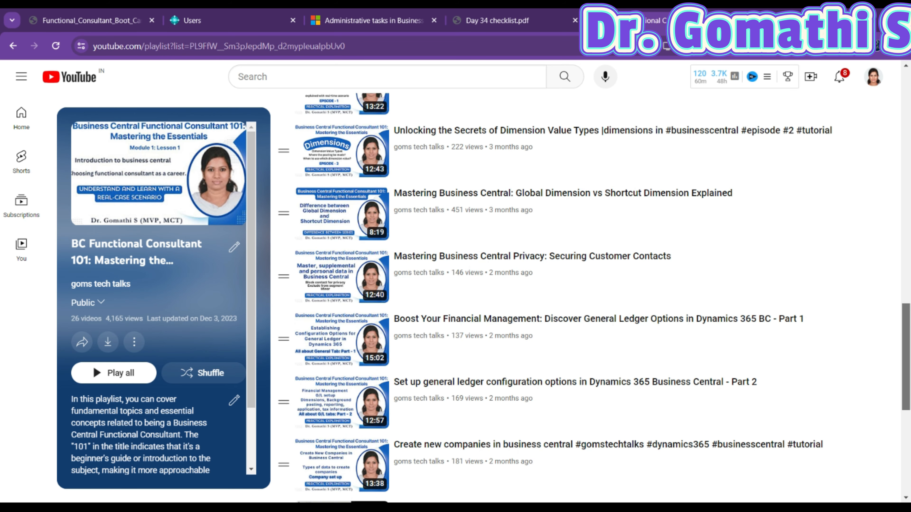
scroll(594, 298, "down", 7)
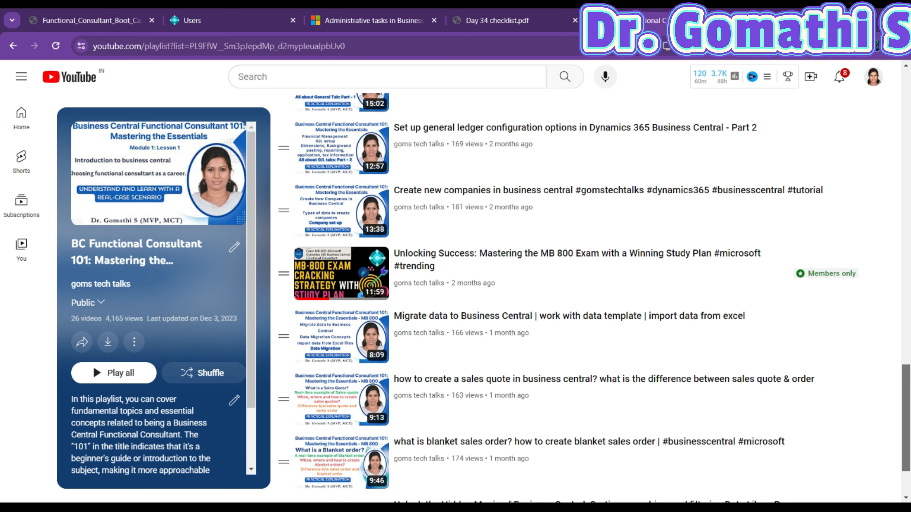
scroll(594, 298, "down", 2)
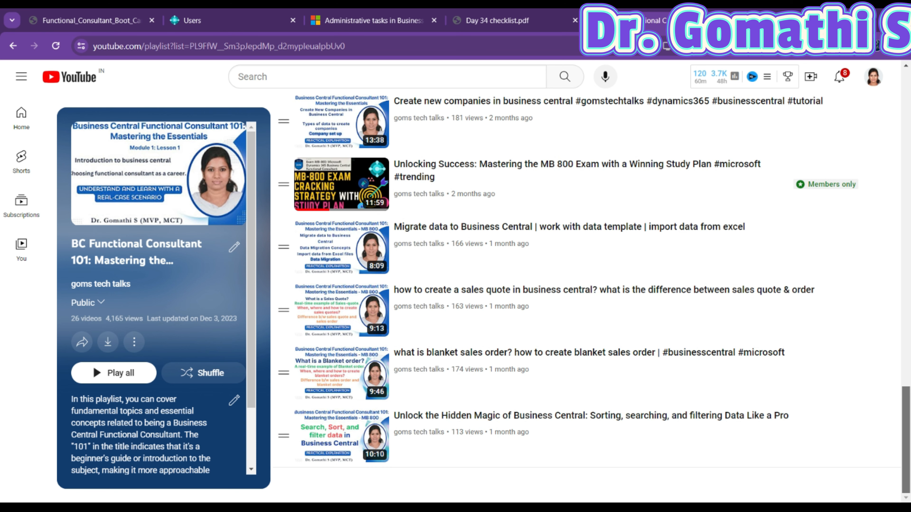
scroll(594, 298, "up", 7)
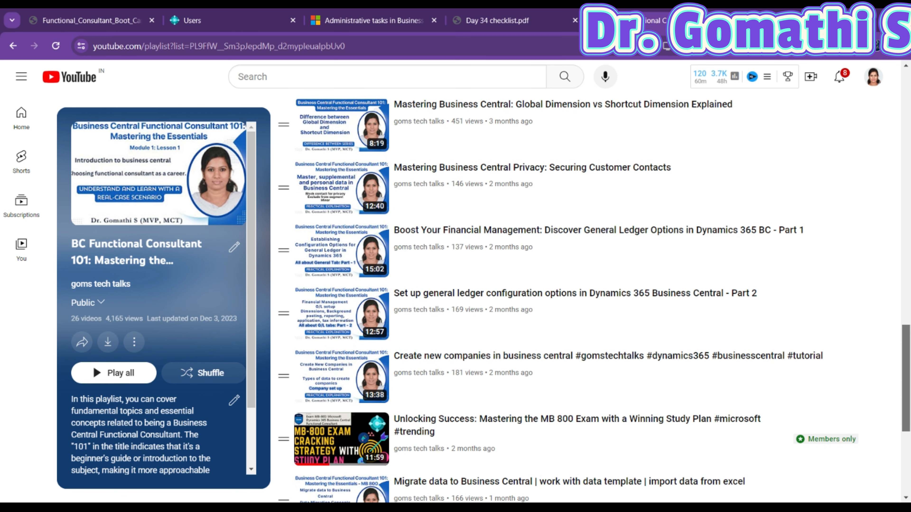
Revisit the Day 34 checklist, and review the rest of the administration tasks table in the Microsoft Learn article
left_click(520, 26)
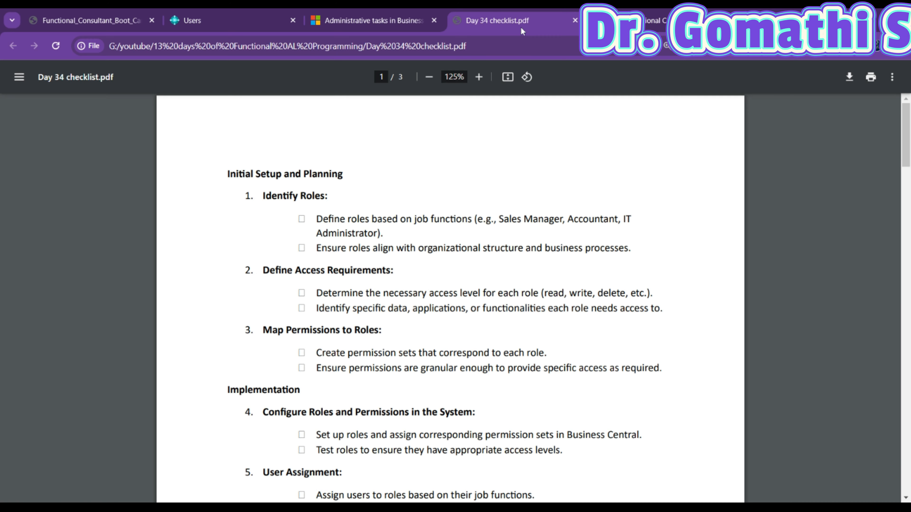
left_click(370, 12)
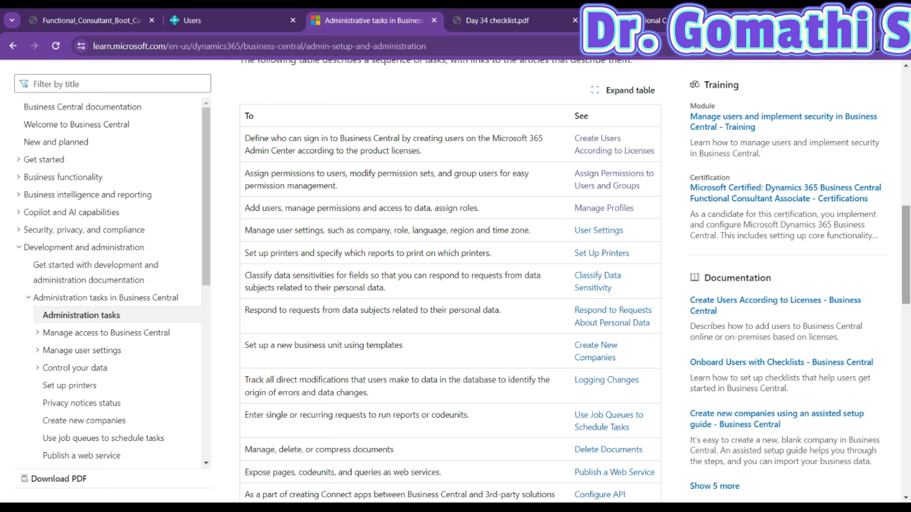
scroll(906, 255, "down", 5)
scroll(906, 272, "down", 3)
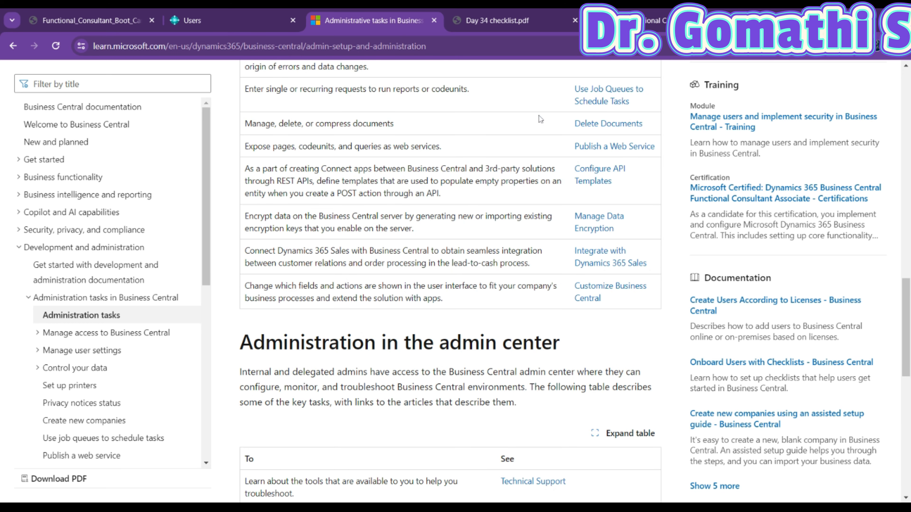
Revisit the Users list in Business Central and return to the Day 34 Security branch of the boot camp plan
left_click(283, 12)
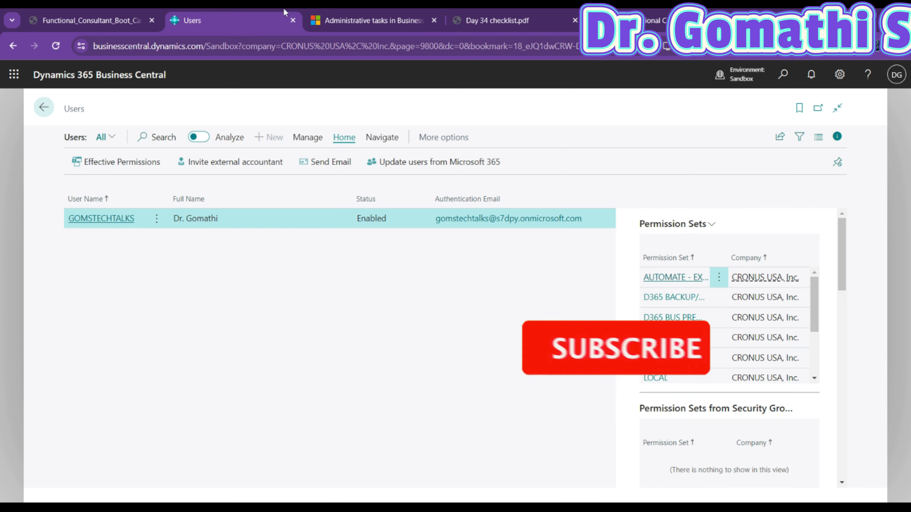
left_click(99, 12)
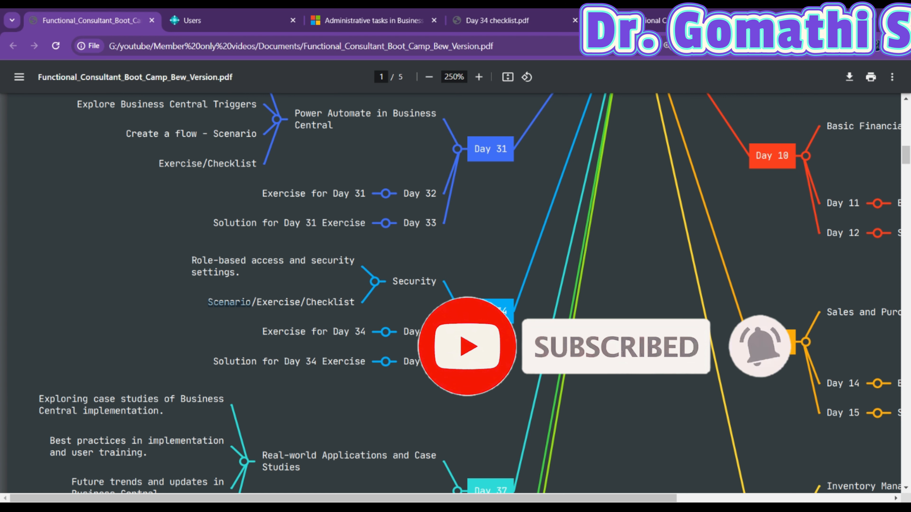